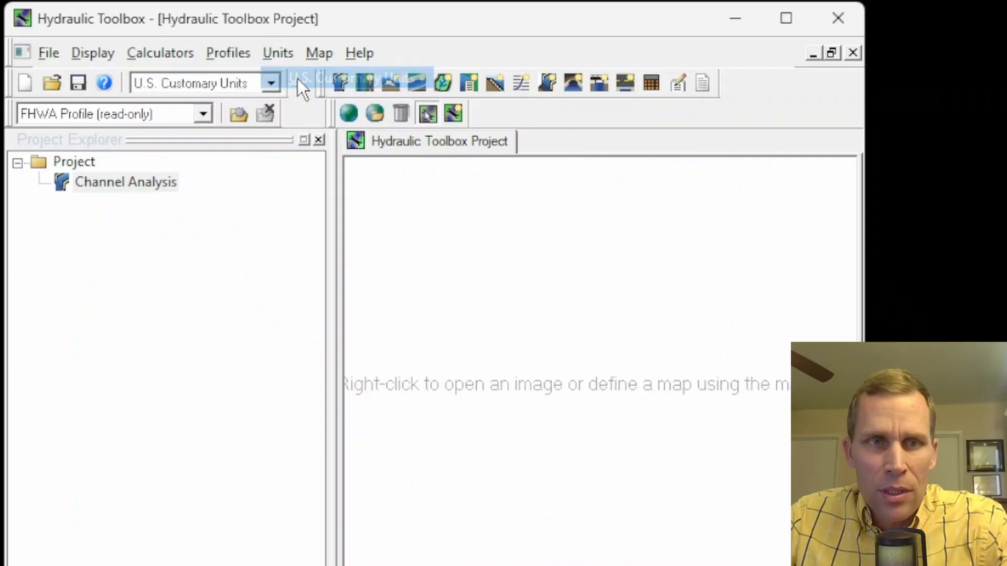
- Save the project under the new name project2
click(74, 81)
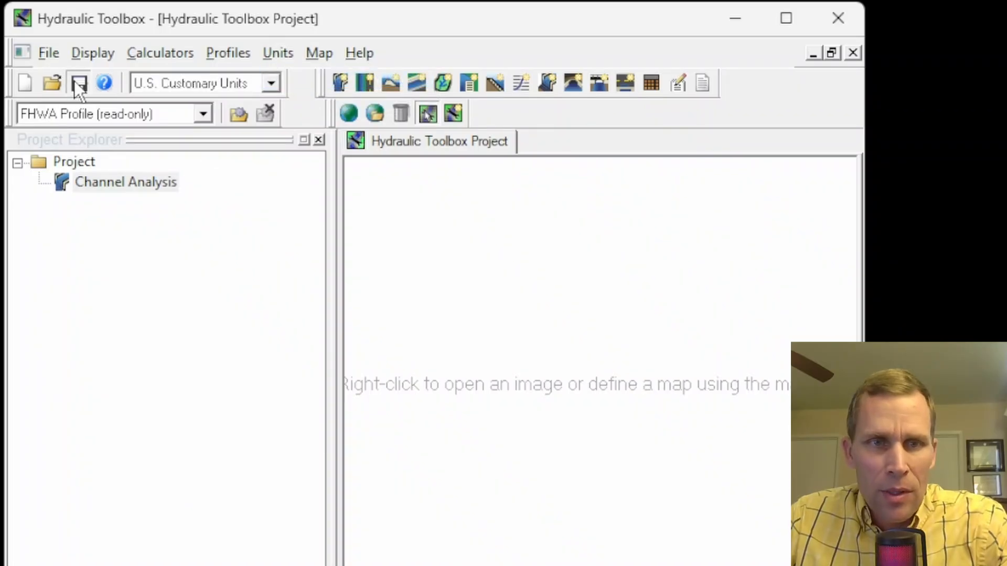
click(282, 218)
click(319, 450)
key(BackSpace)
key(BackSpace)
key(BackSpace)
key(BackSpace)
key(BackSpace)
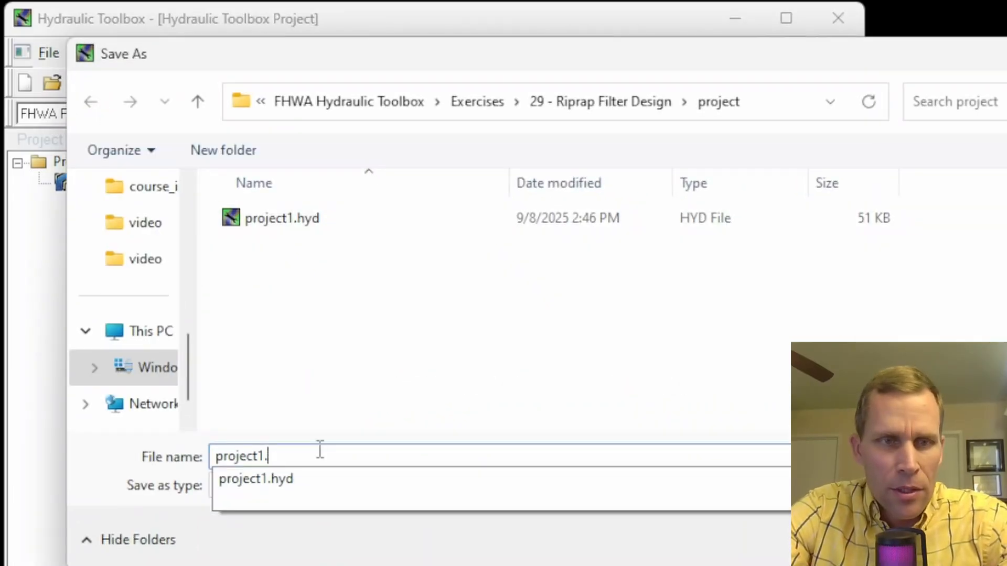
text(2)
key(Return)
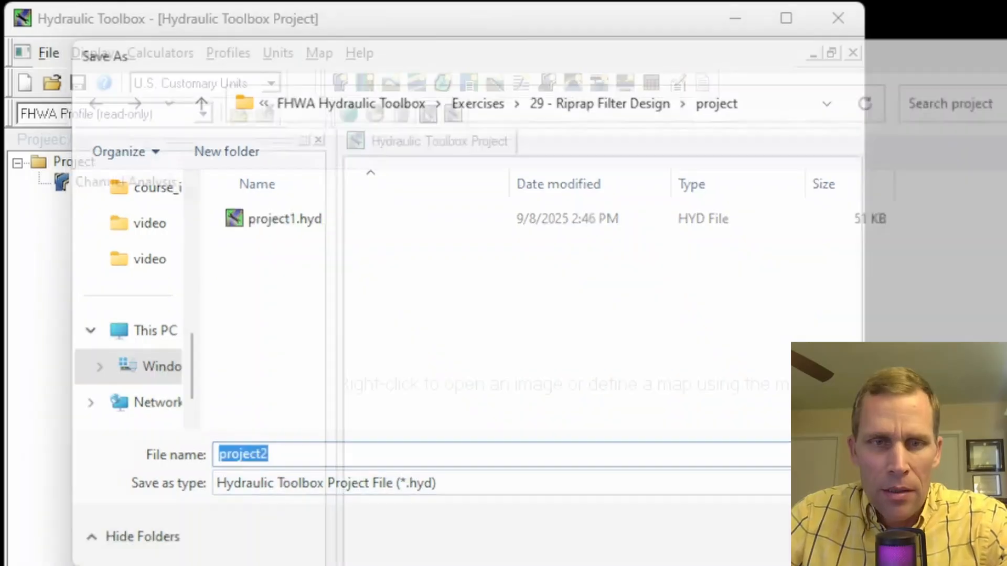
- Open the Channel Analysis calculator and move its window into view
double_click(144, 185)
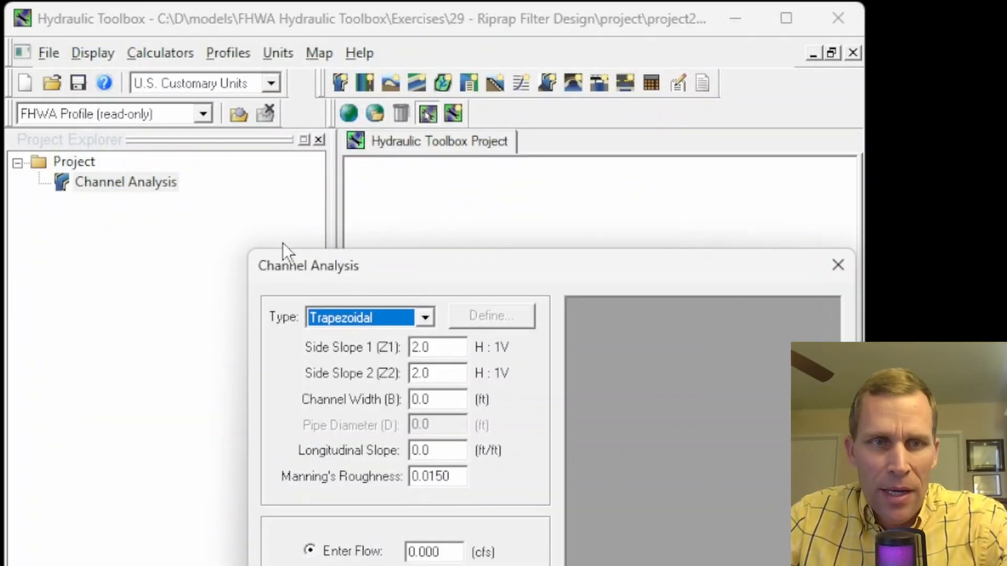
drag(293, 257, 172, 71)
drag(277, 203, 199, 208)
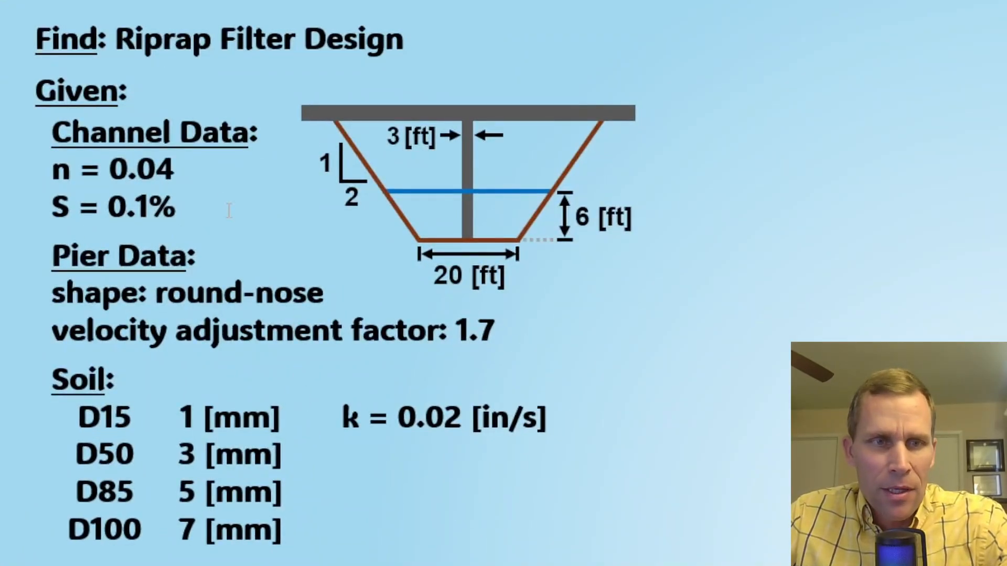
drag(437, 273, 535, 278)
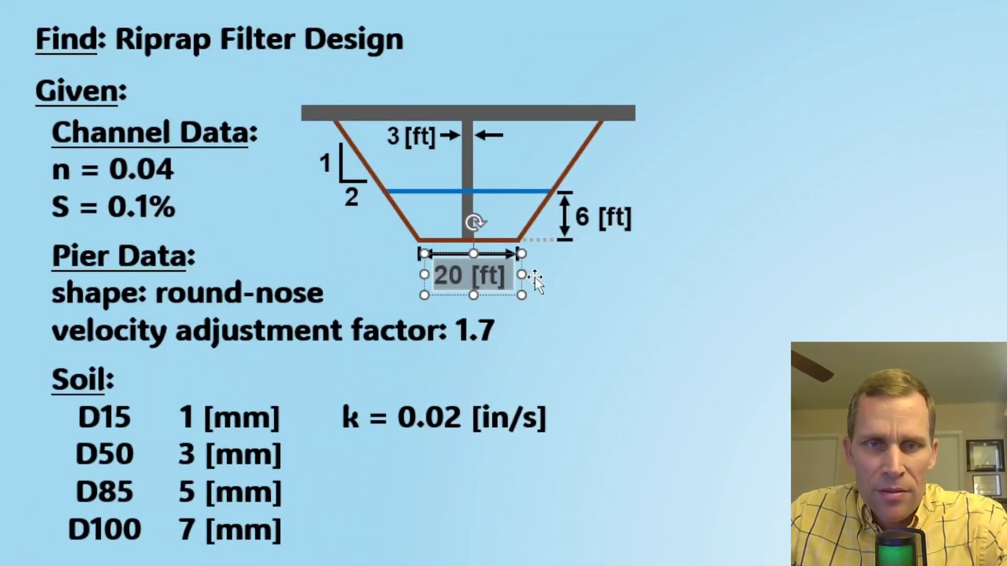
click(688, 323)
click(586, 219)
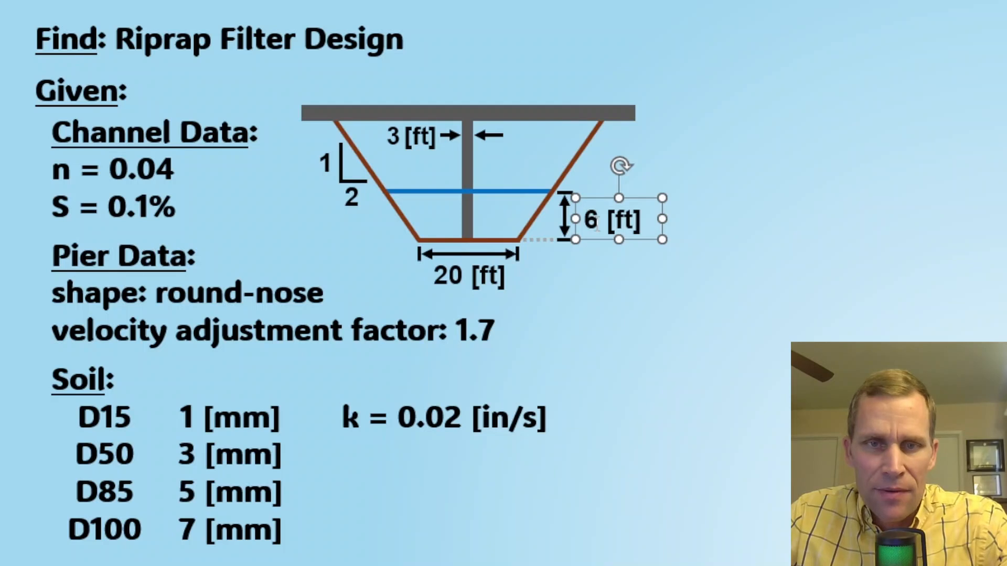
click(621, 268)
drag(111, 169, 176, 169)
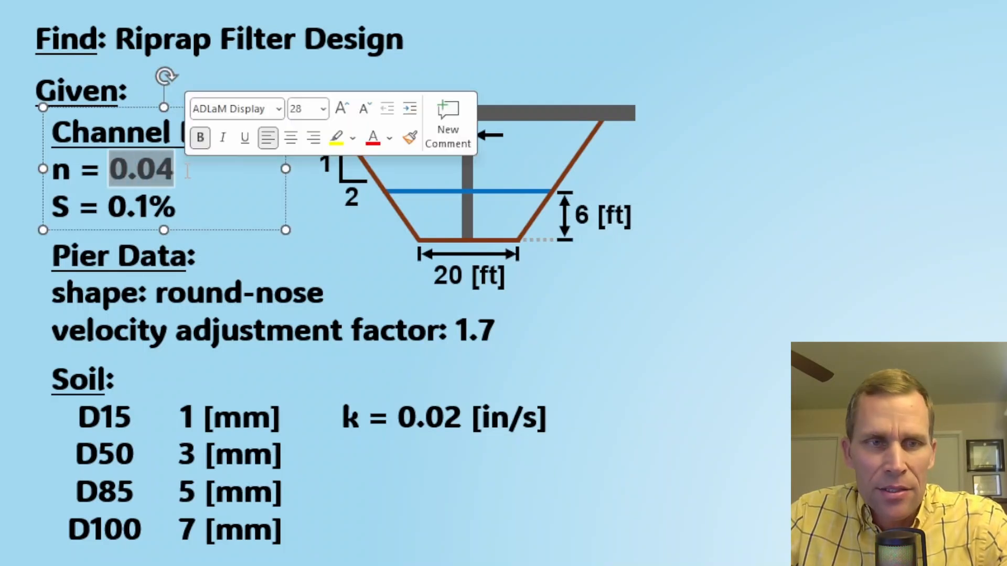
drag(108, 208, 194, 203)
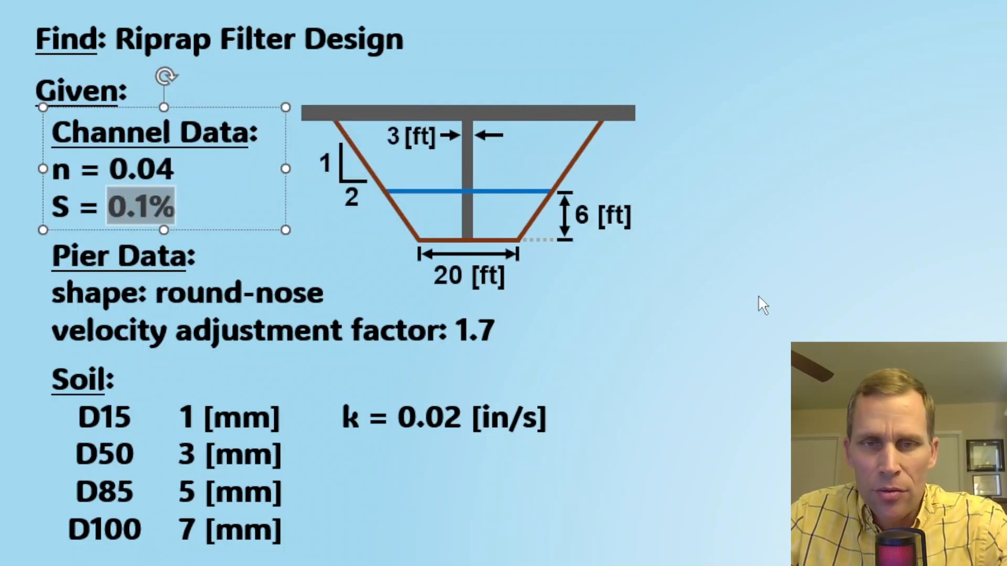
click(757, 295)
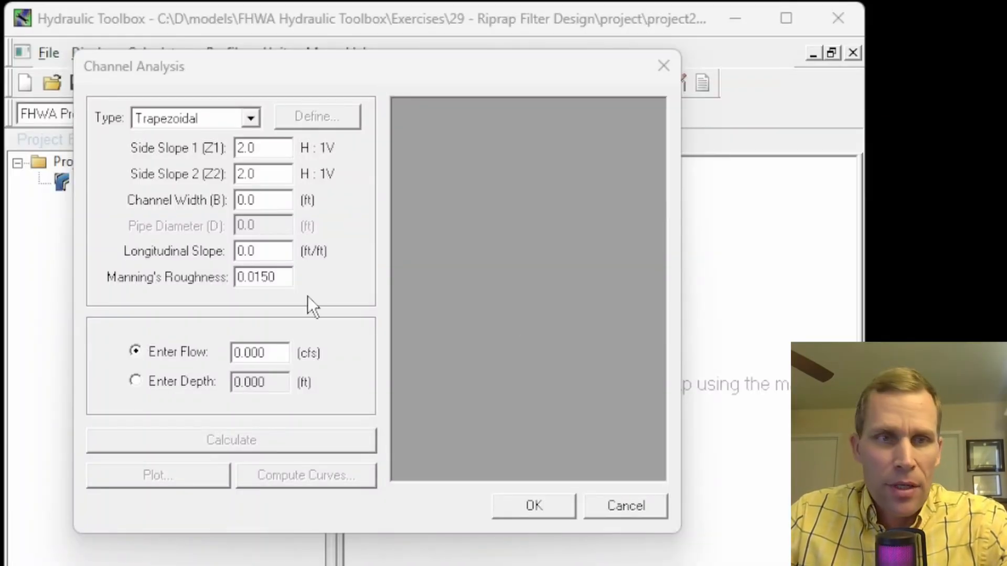
- Enter channel width 20 ft, longitudinal slope 0.001 and Manning's n 0.04
drag(267, 200, 208, 193)
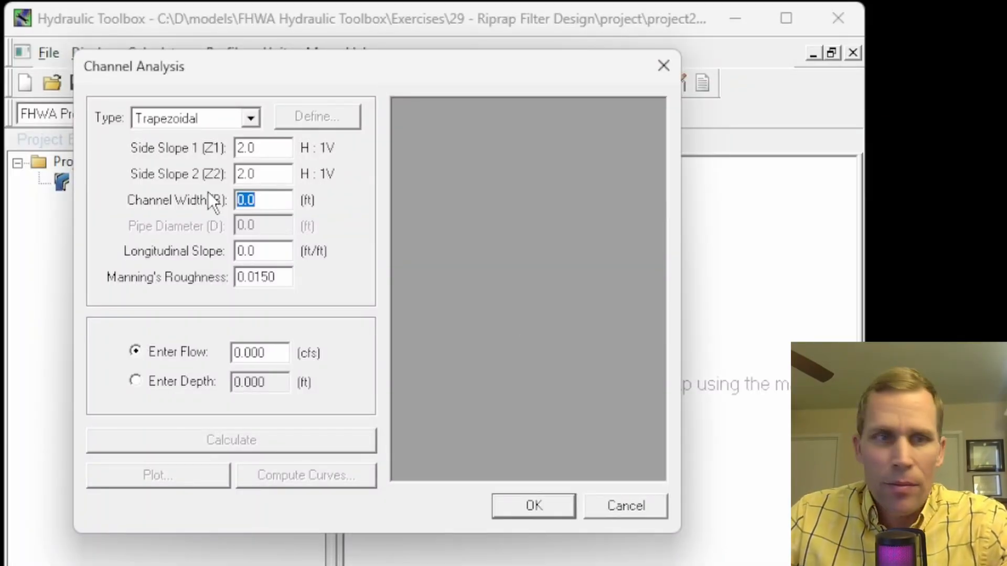
text(20)
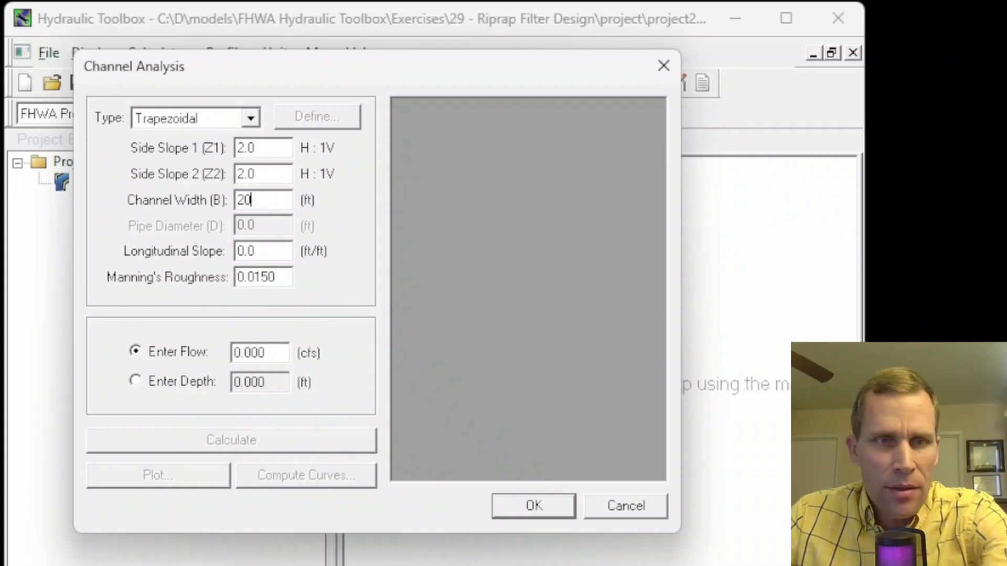
drag(281, 251, 188, 247)
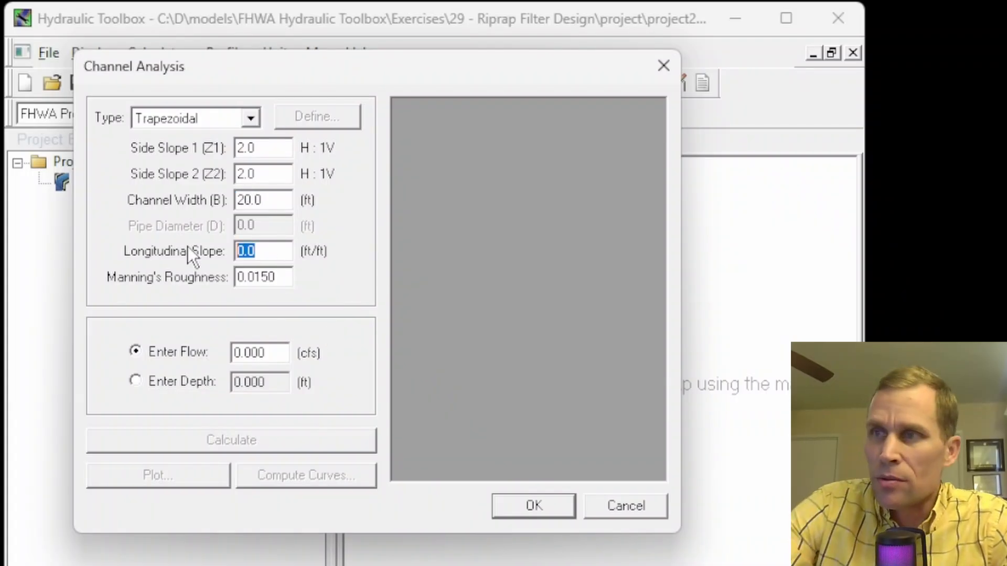
text(0.001)
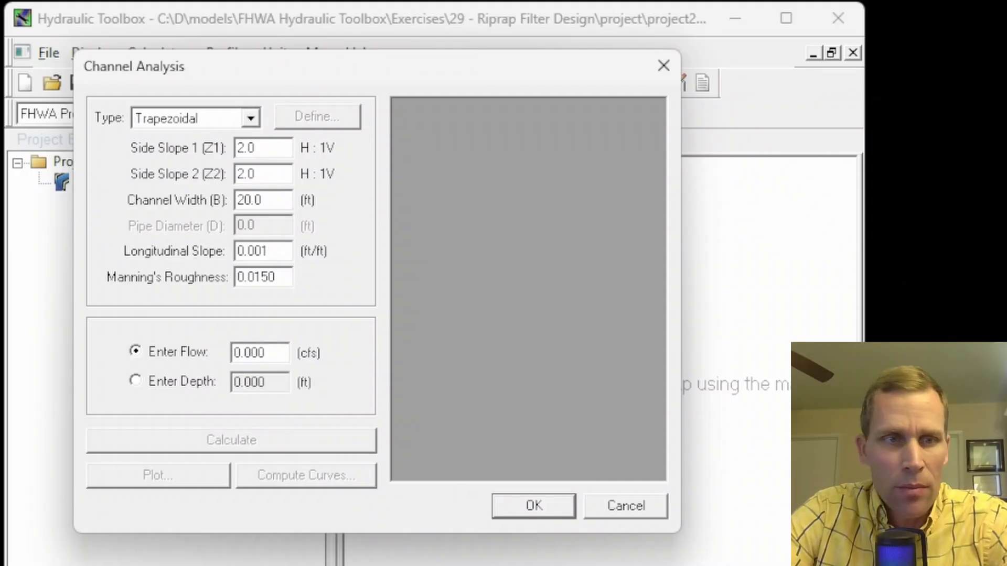
key(Tab)
key(End)
key(shift+Left)
key(shift+Left)
key(shift+Left)
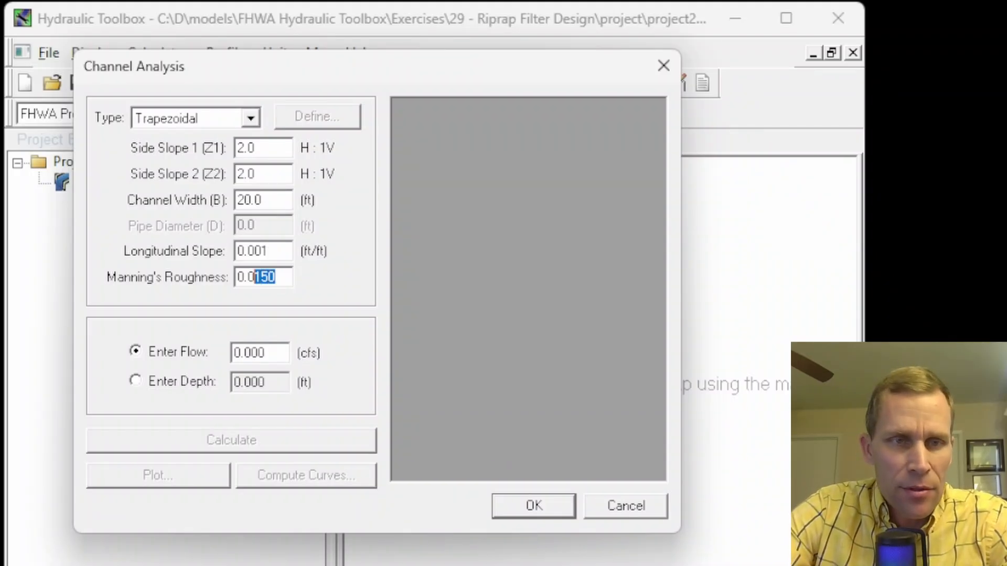
text(4)
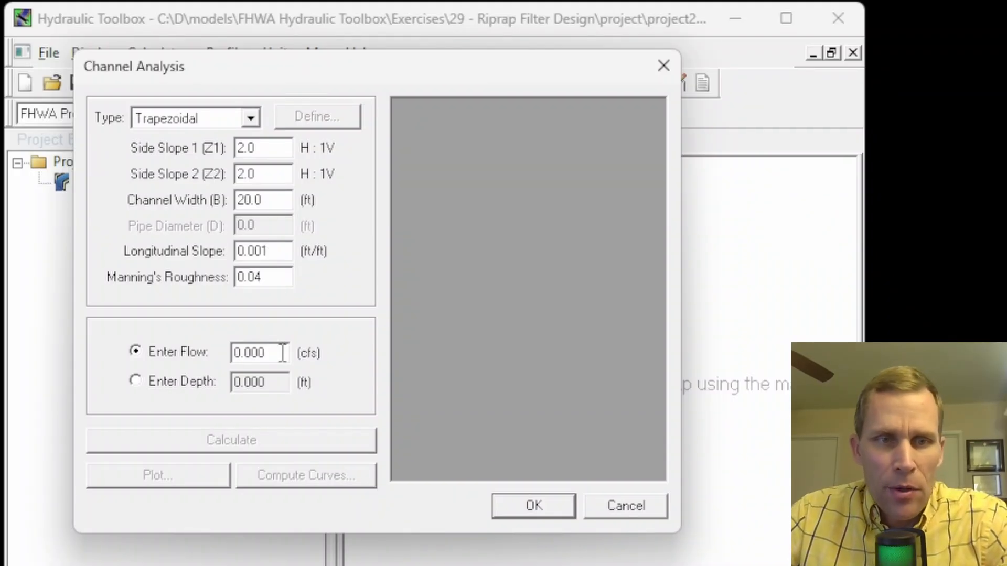
- Compute the flow from a known depth of 6 ft, giving 577.778 cfs
drag(282, 353, 186, 357)
click(135, 381)
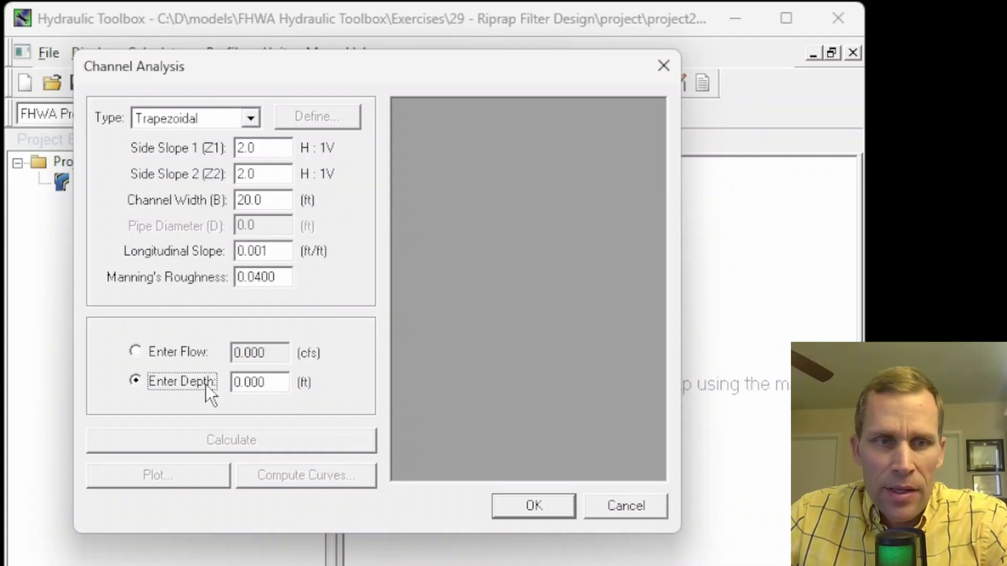
drag(270, 382, 202, 376)
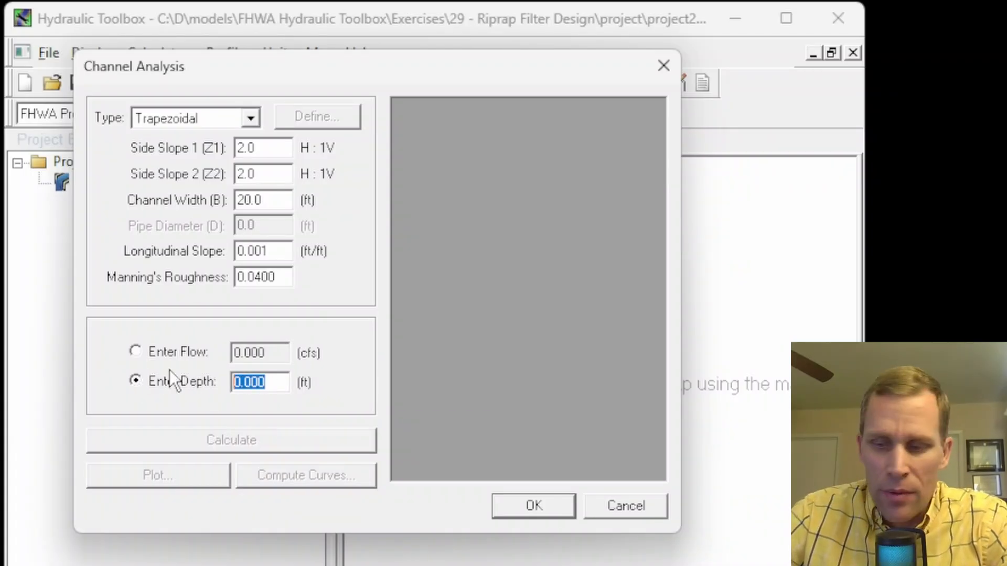
text(6)
click(238, 440)
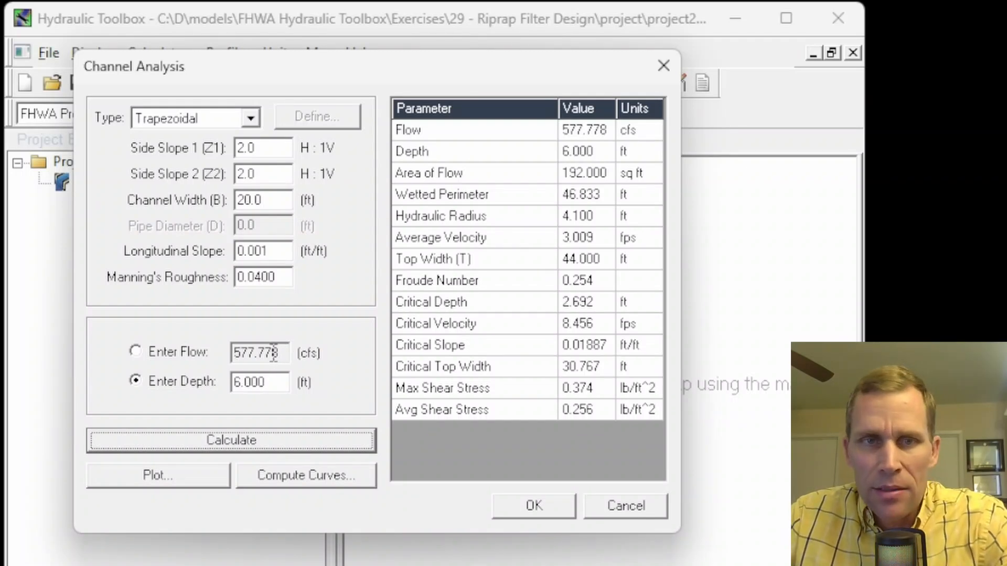
- Review the 3.009 fps velocity and cross-section plot, then accept the channel analysis
click(590, 239)
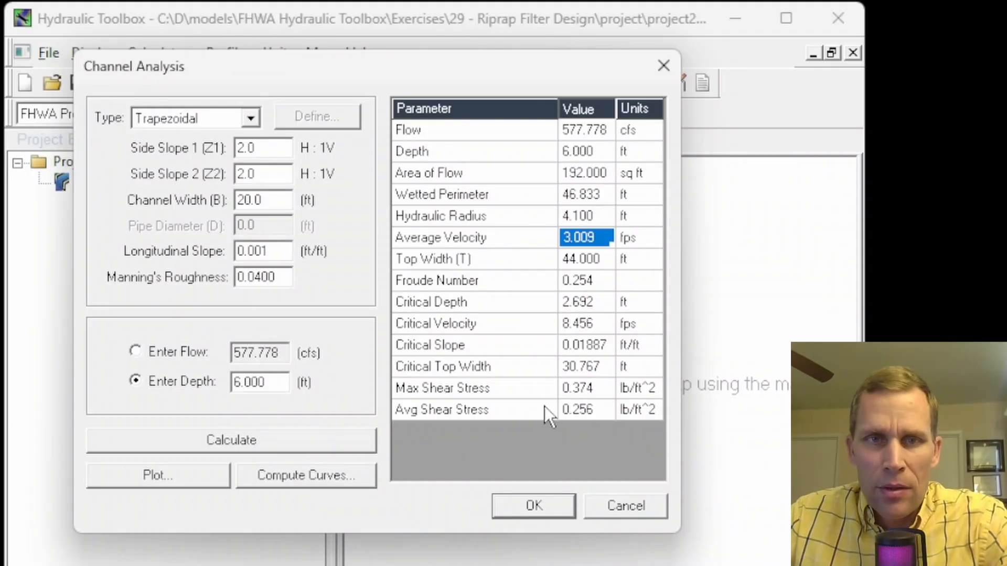
click(215, 475)
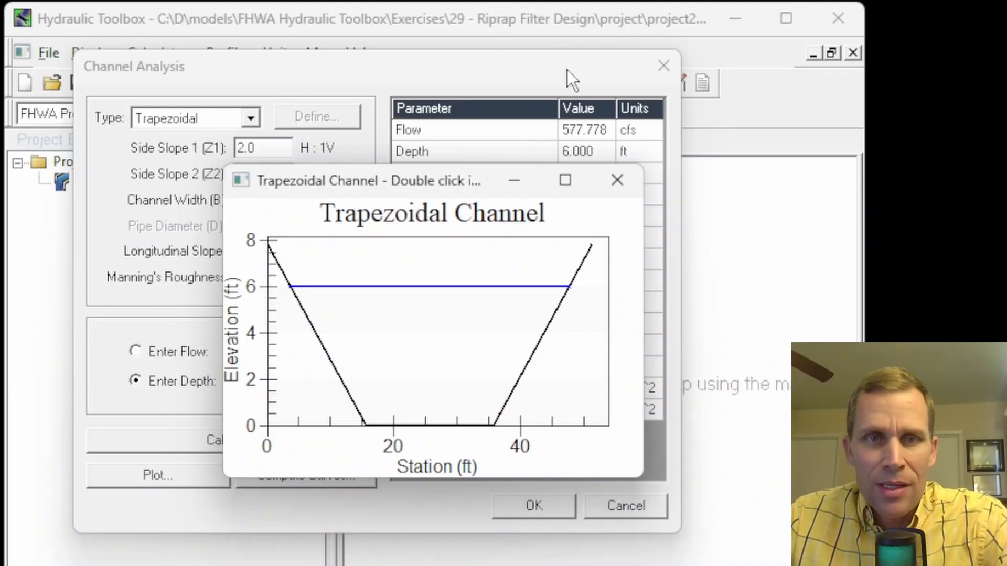
click(618, 181)
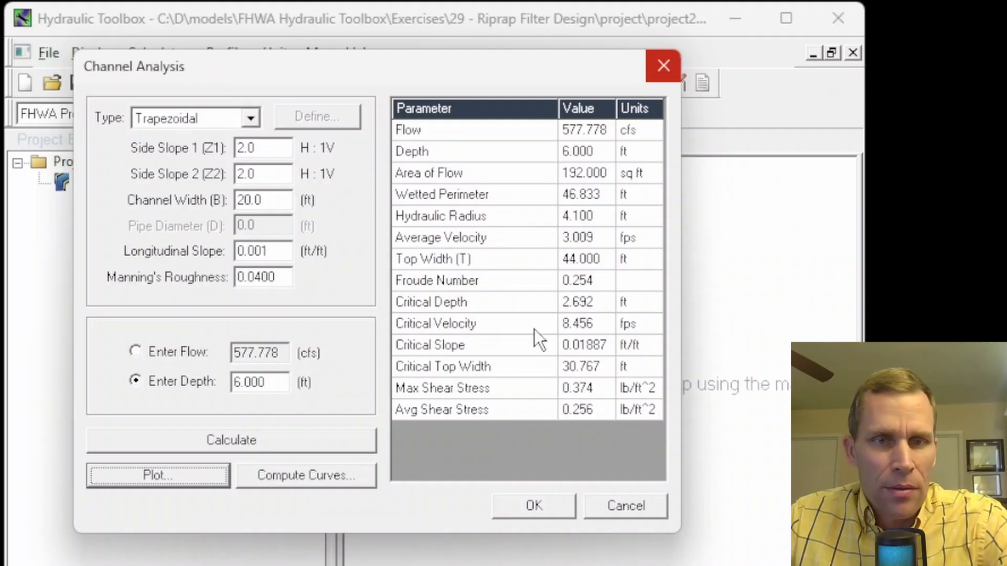
click(539, 505)
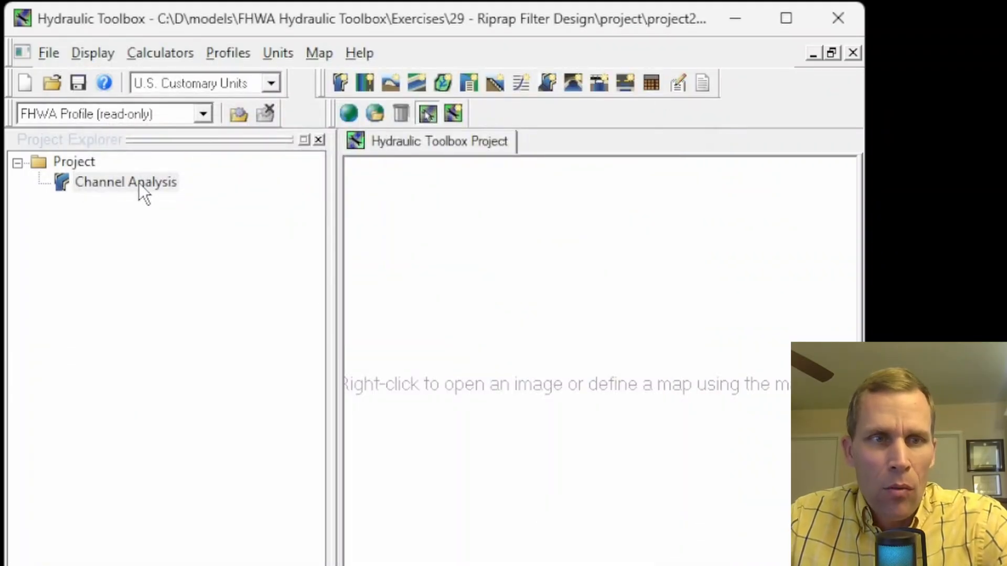
click(139, 184)
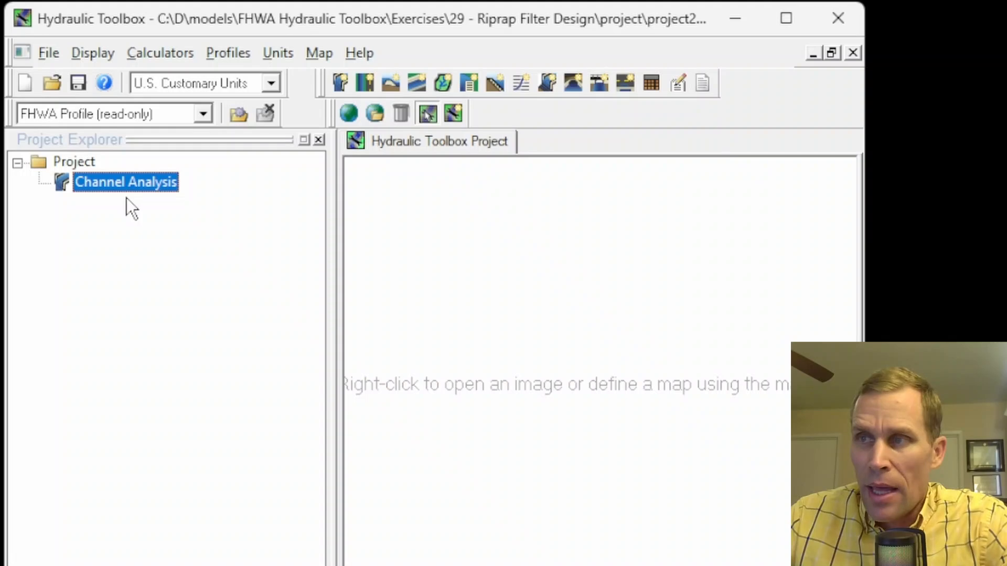
click(162, 53)
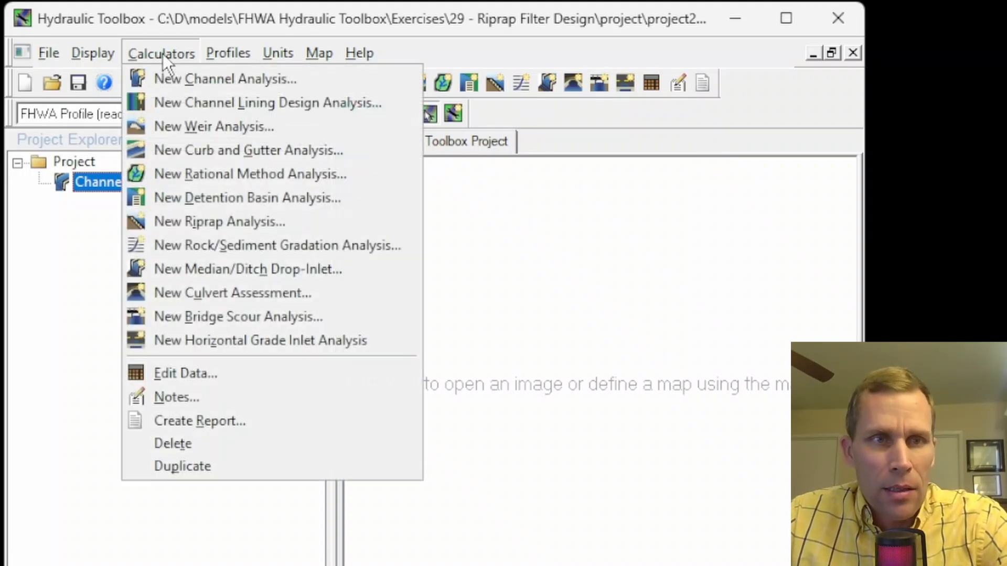
click(236, 222)
double_click(132, 208)
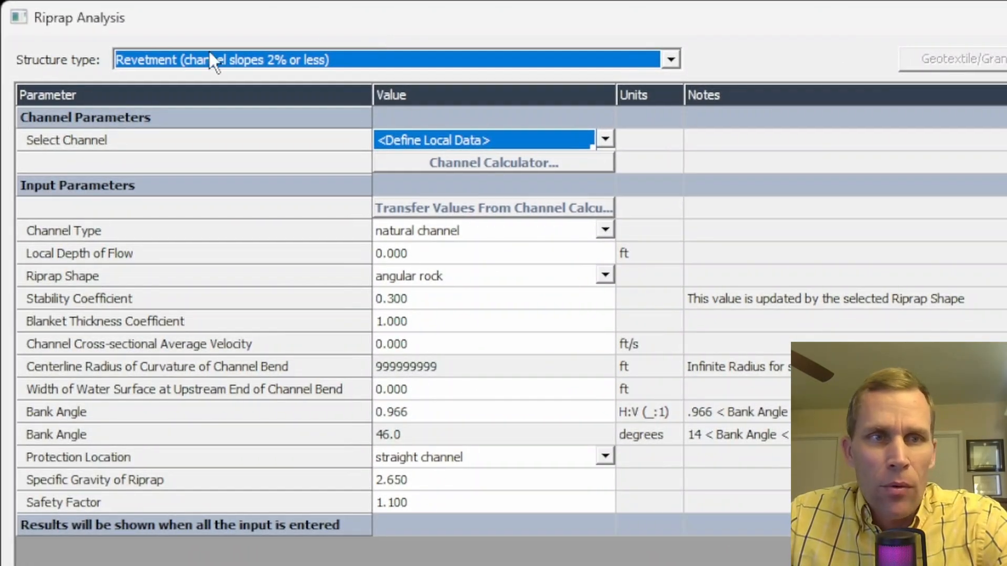
click(671, 59)
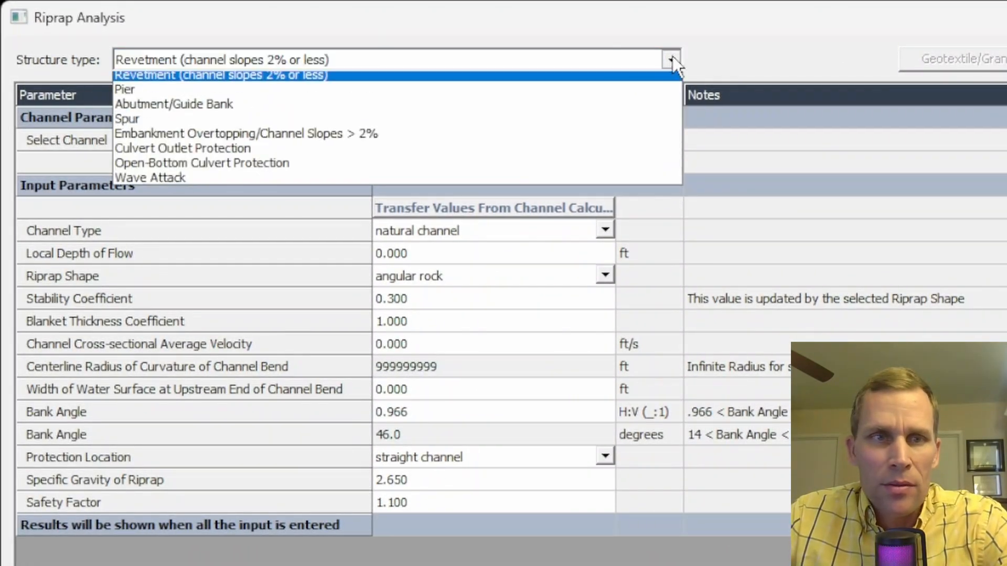
click(208, 96)
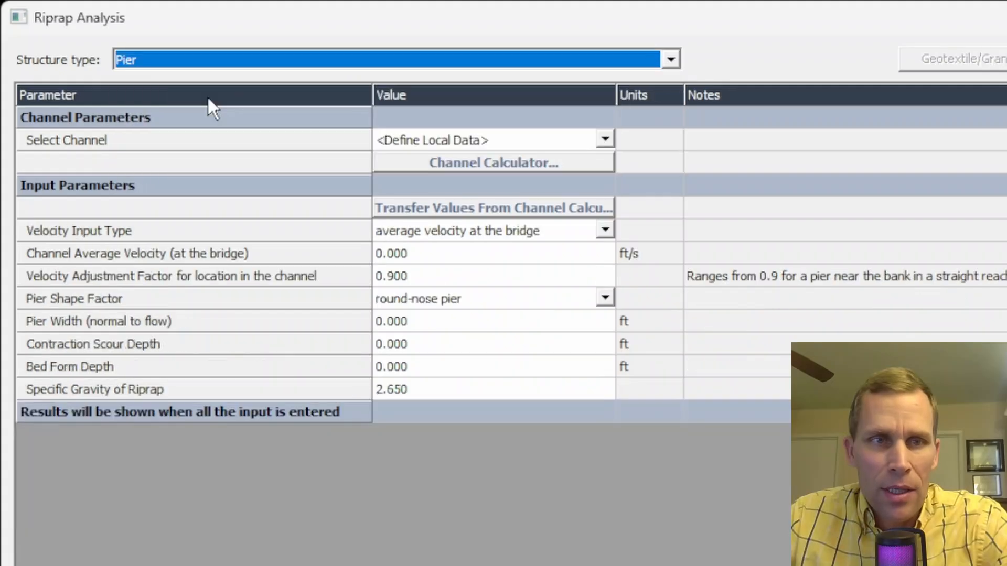
click(396, 147)
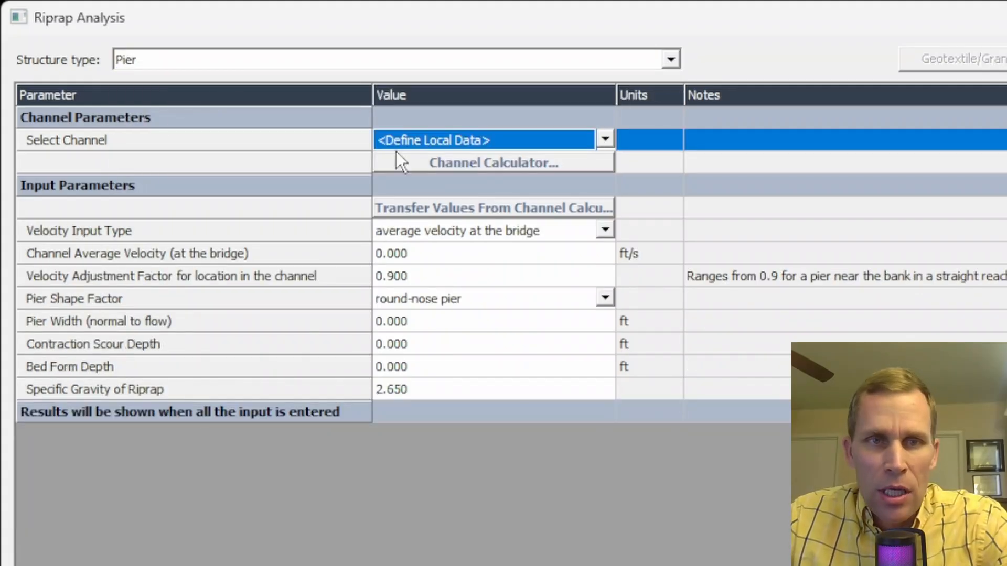
click(607, 139)
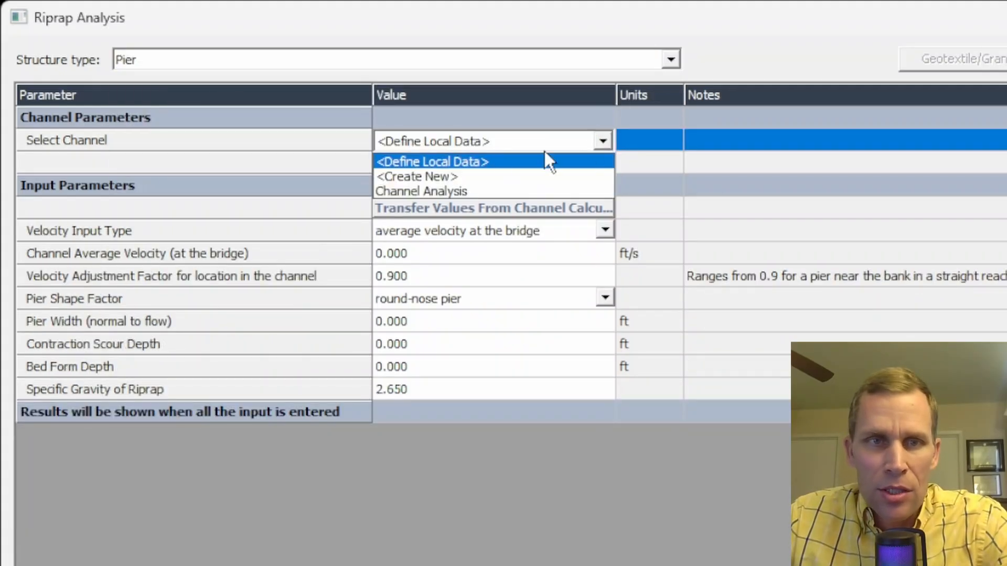
click(427, 193)
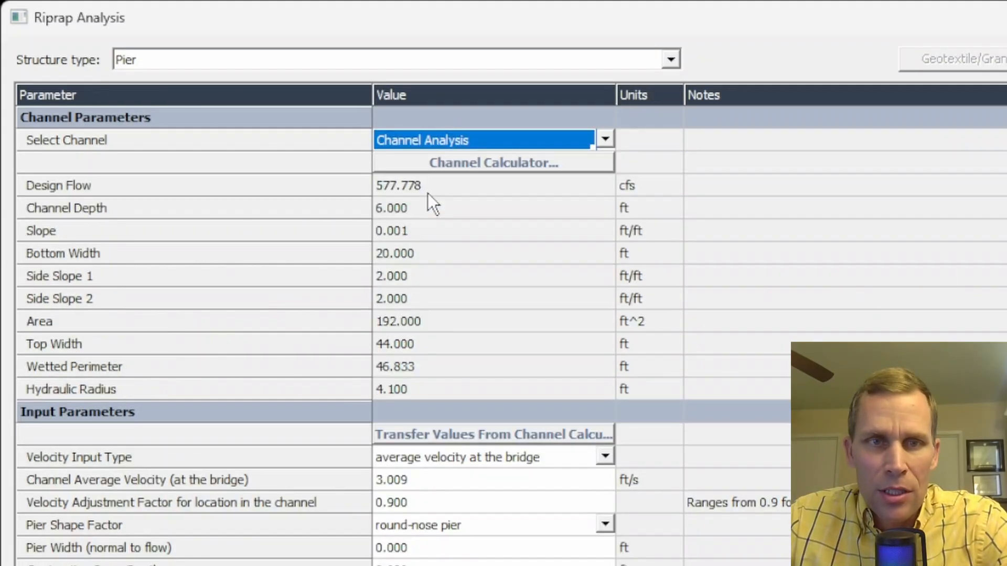
click(390, 187)
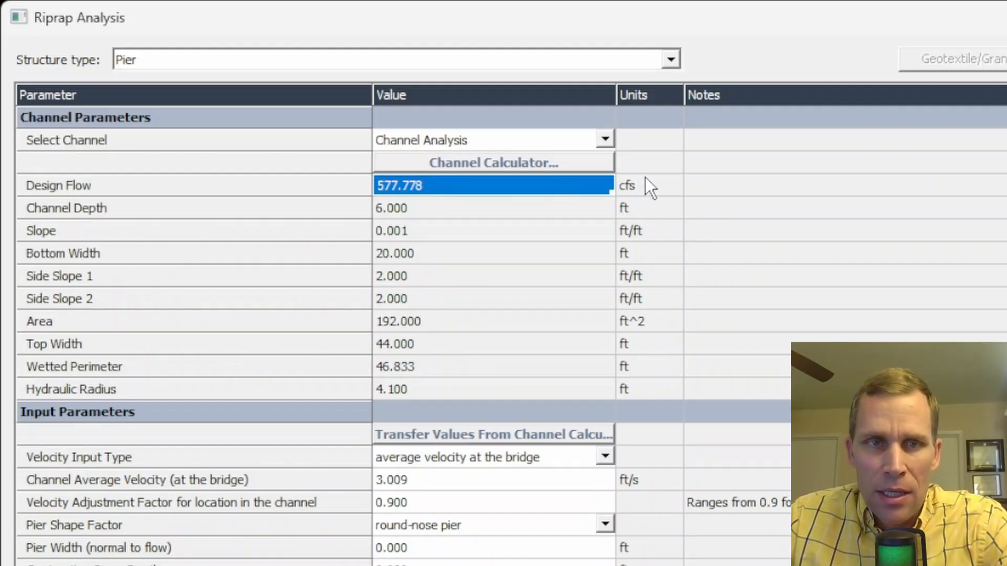
click(424, 207)
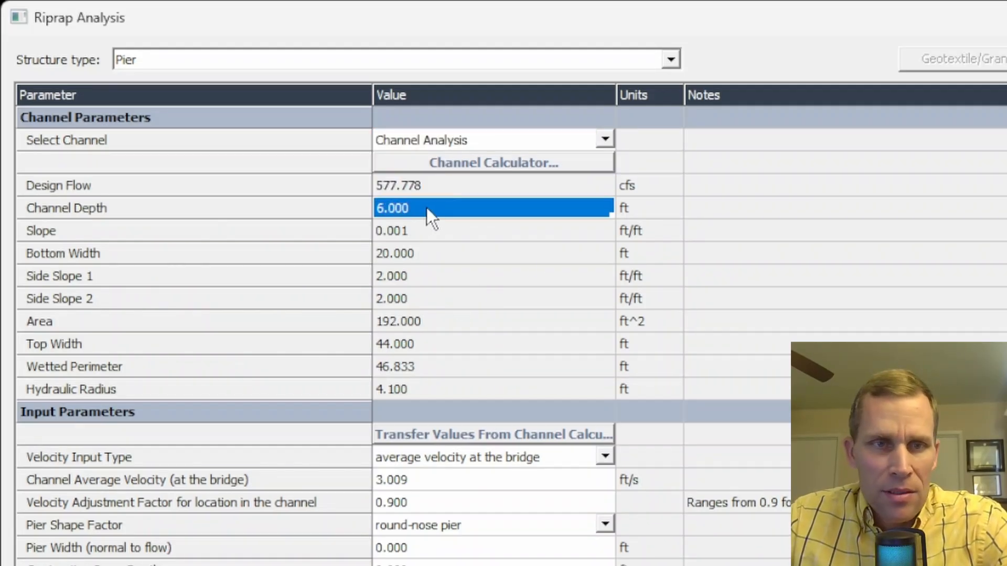
click(429, 277)
click(432, 252)
click(431, 276)
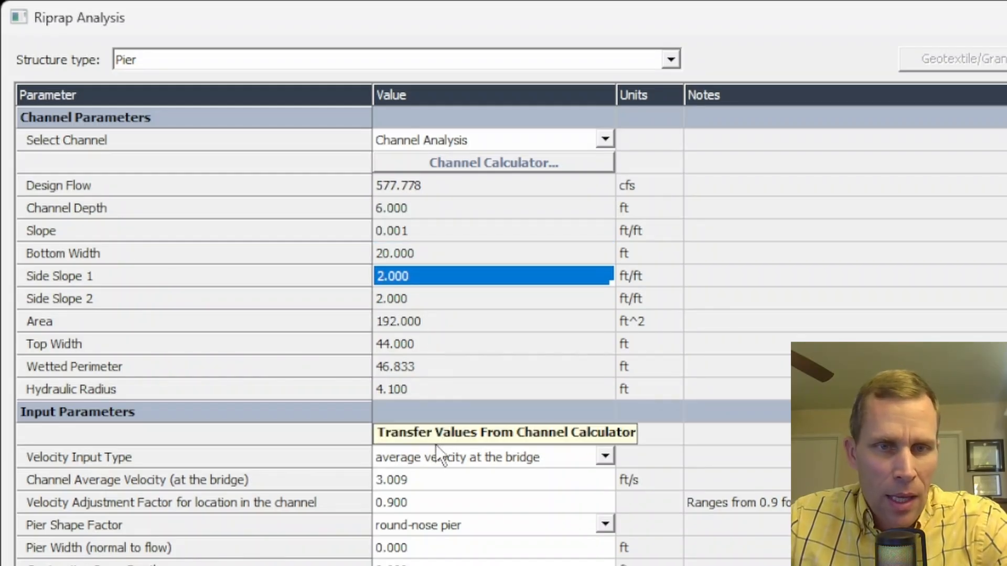
click(459, 439)
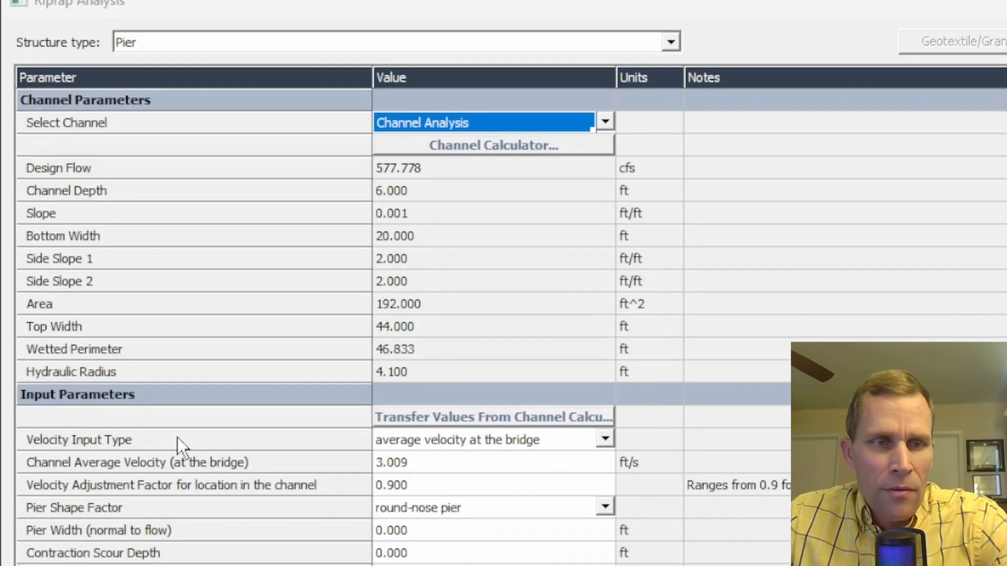
- Set the velocity adjustment factor to 1.7, keeping the round-nose pier shape
click(178, 458)
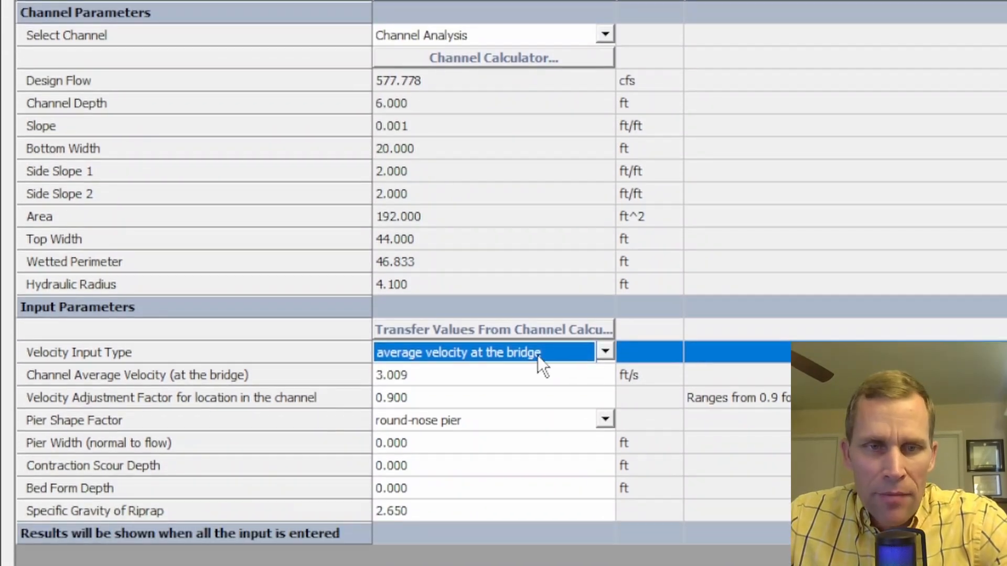
click(476, 389)
click(455, 380)
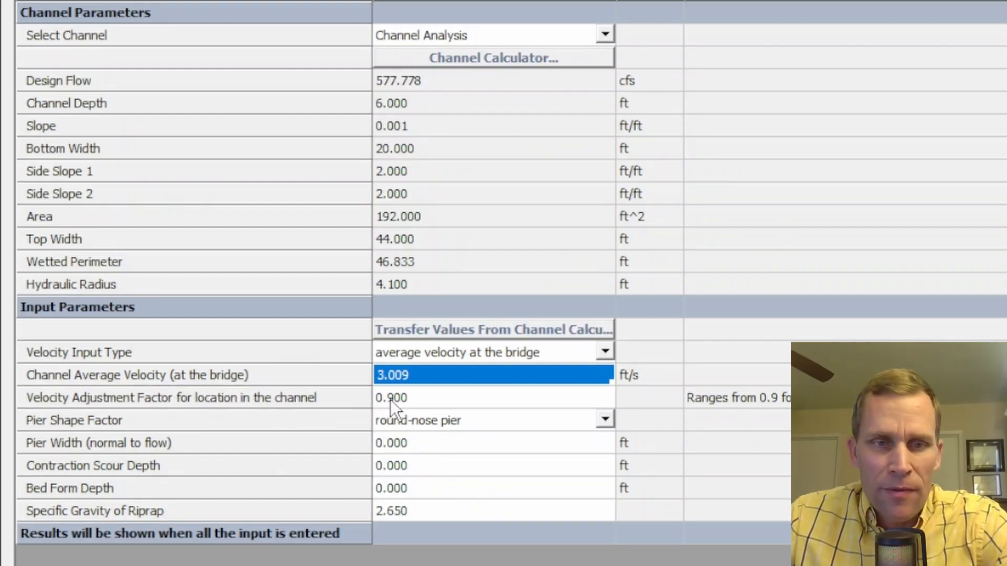
click(422, 399)
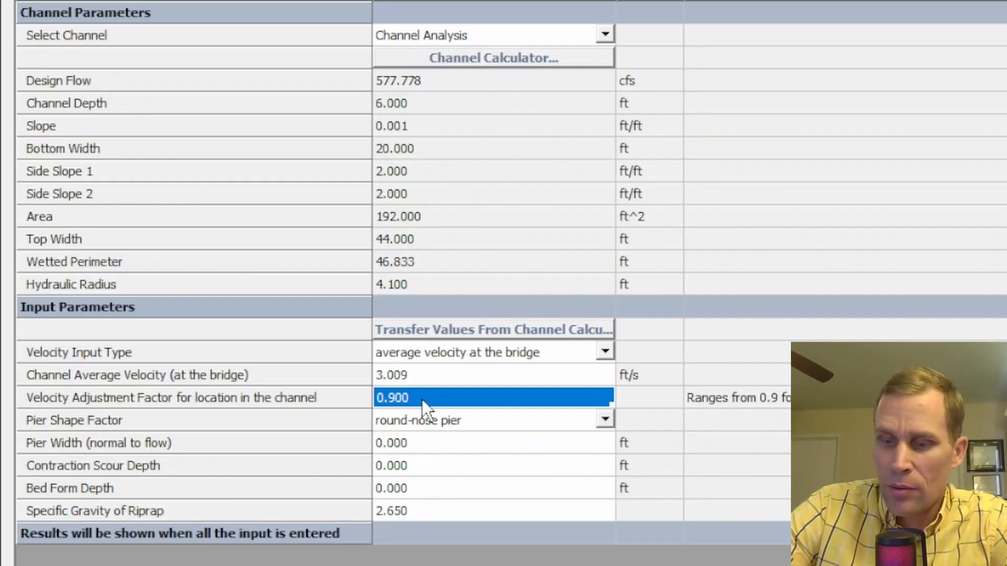
text(1.7)
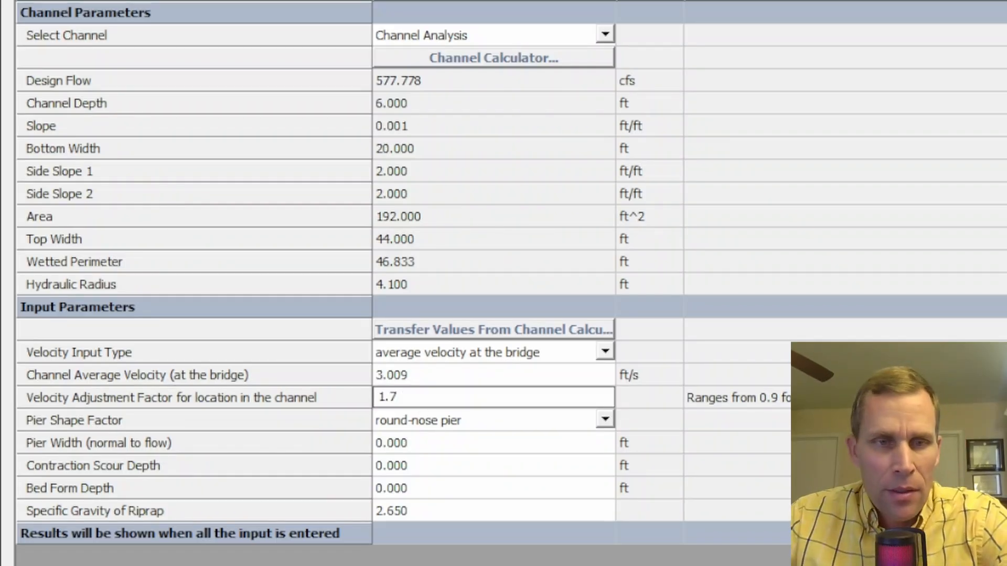
key(Return)
key(Down)
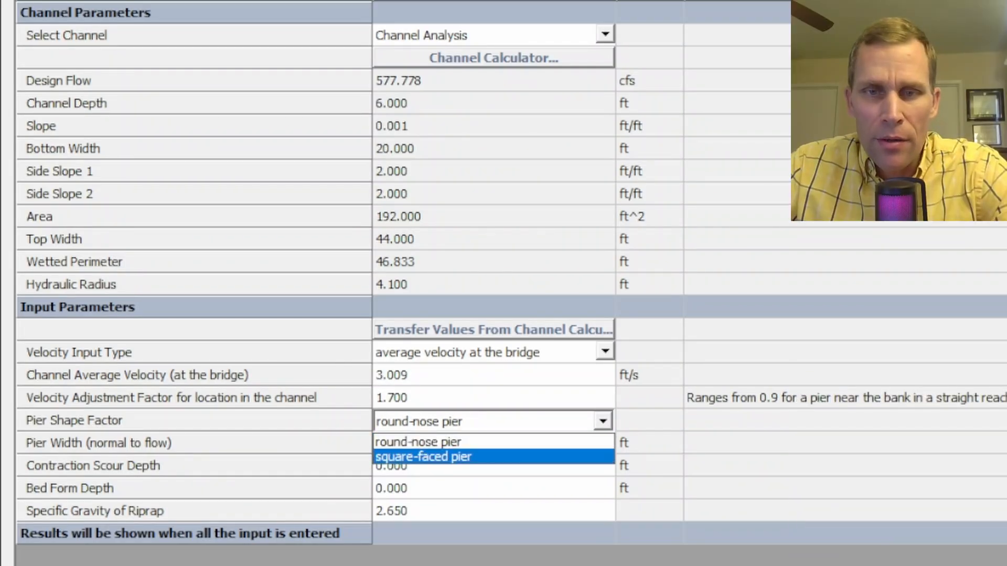
key(Escape)
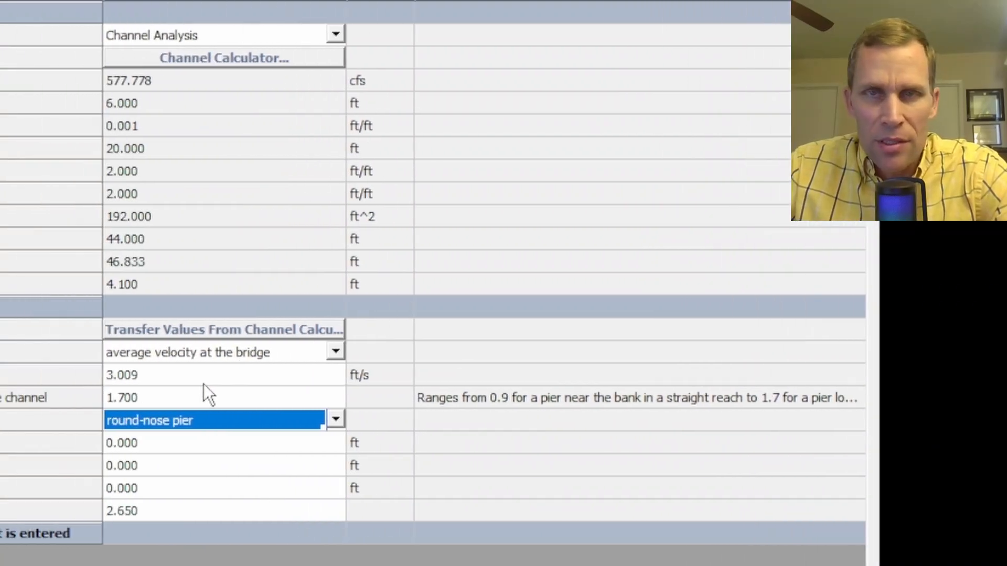
- Set pier width to 3 ft, leaving contraction scour depth at zero
click(141, 447)
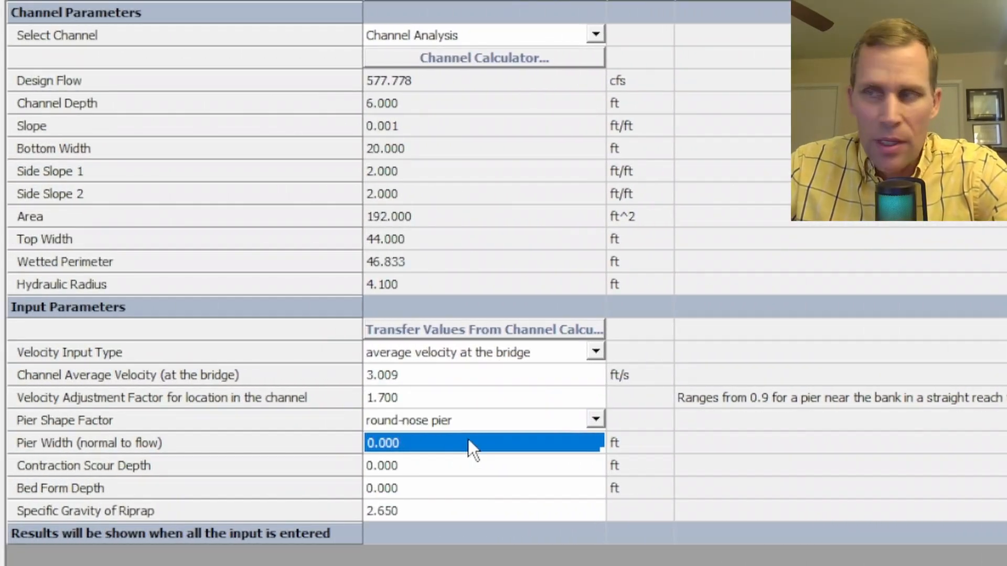
text(3)
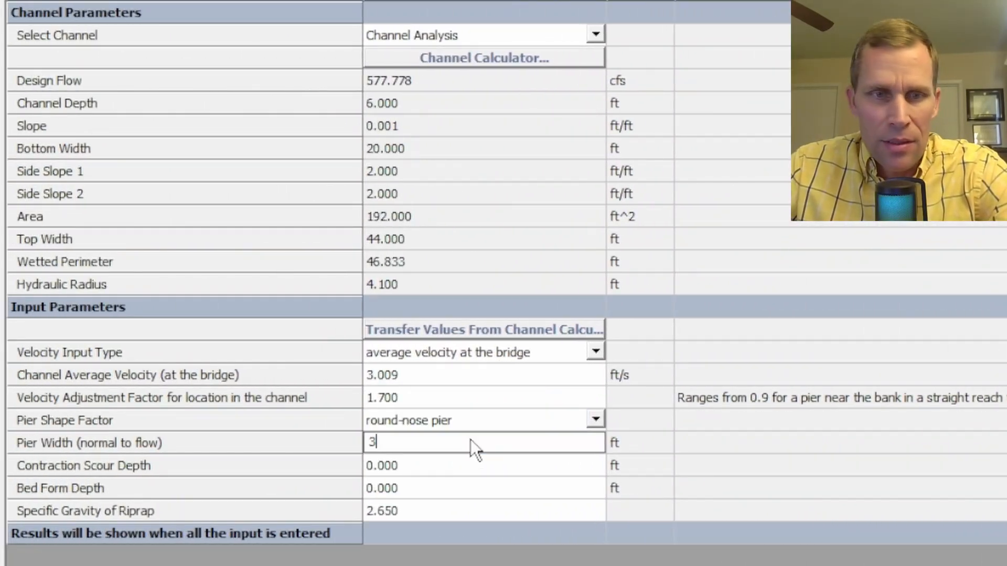
key(Return)
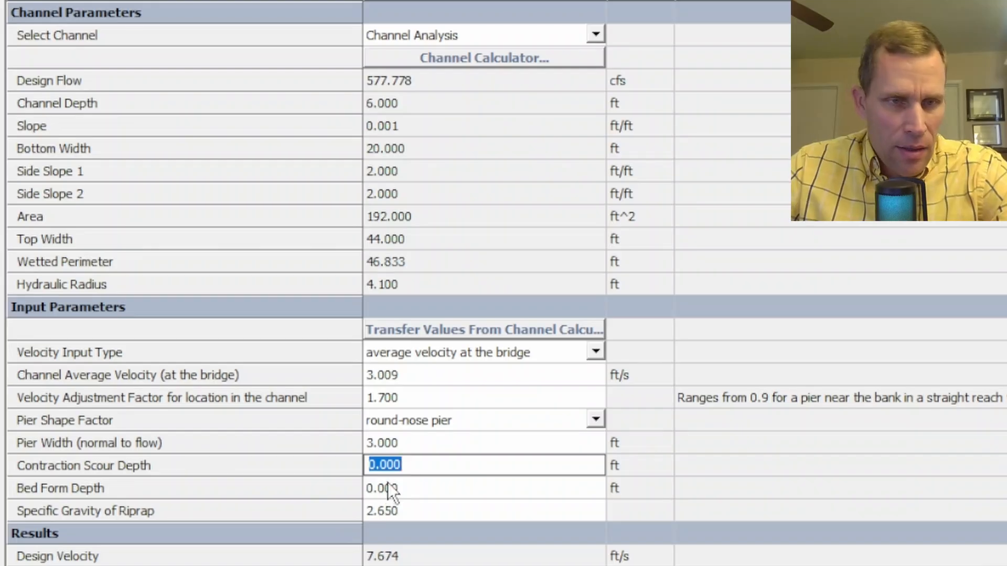
click(419, 465)
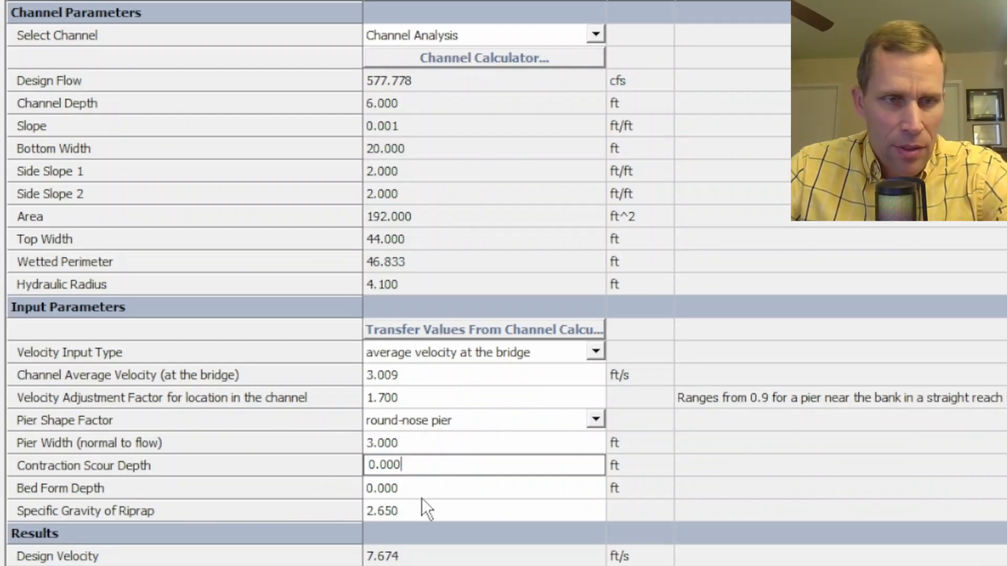
key(Return)
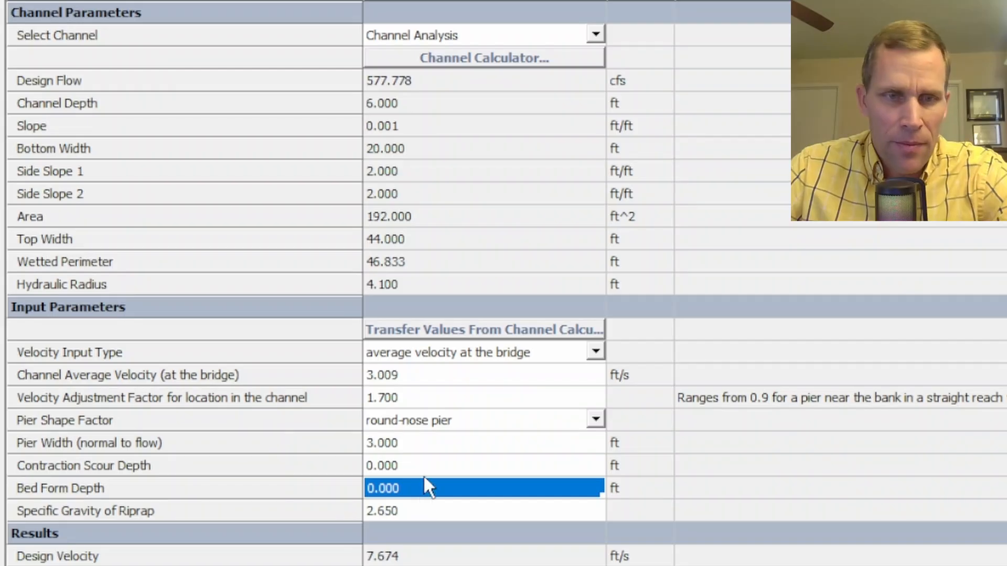
click(424, 471)
click(428, 493)
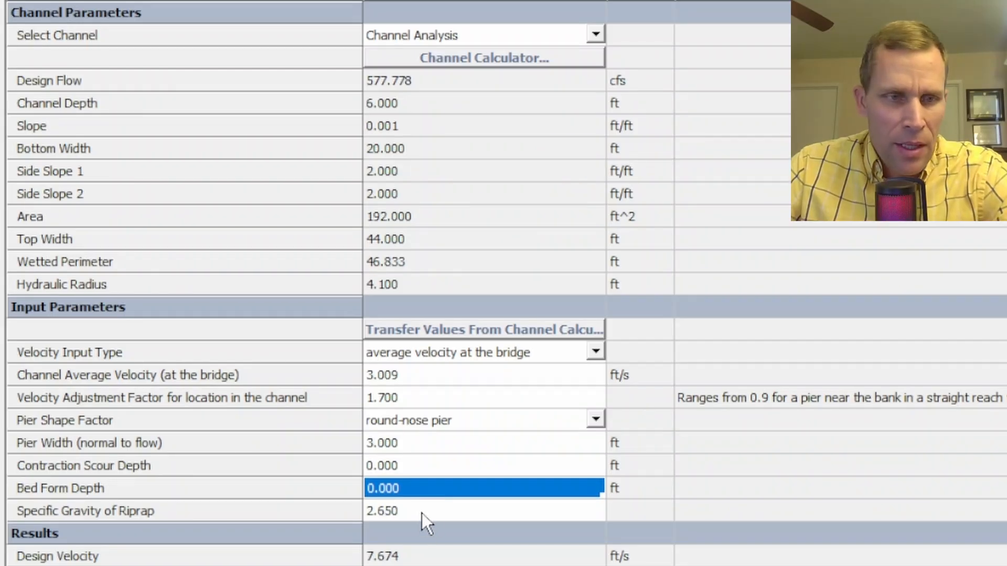
click(420, 511)
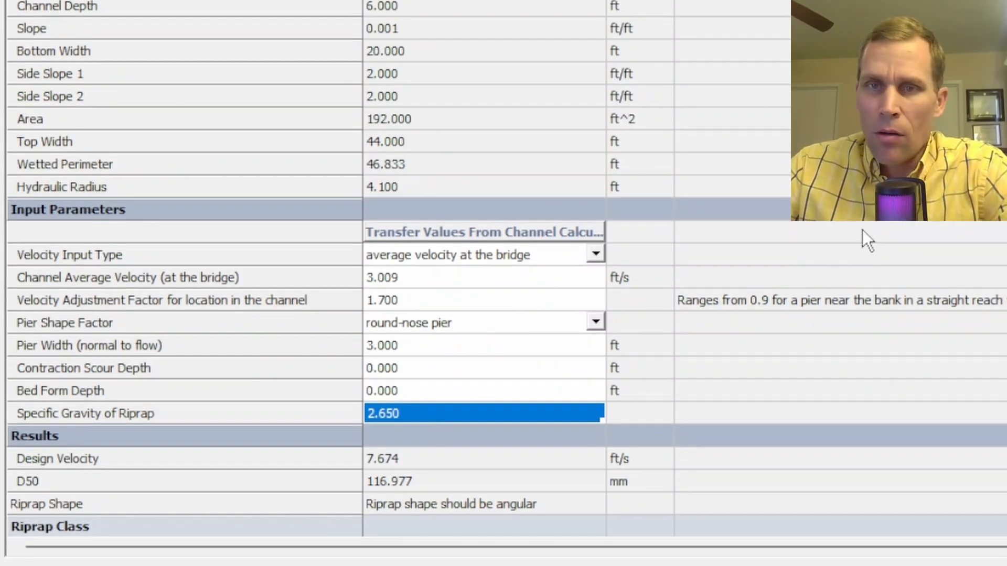
scroll(507, 269, down, 1)
scroll(507, 269, down, 3)
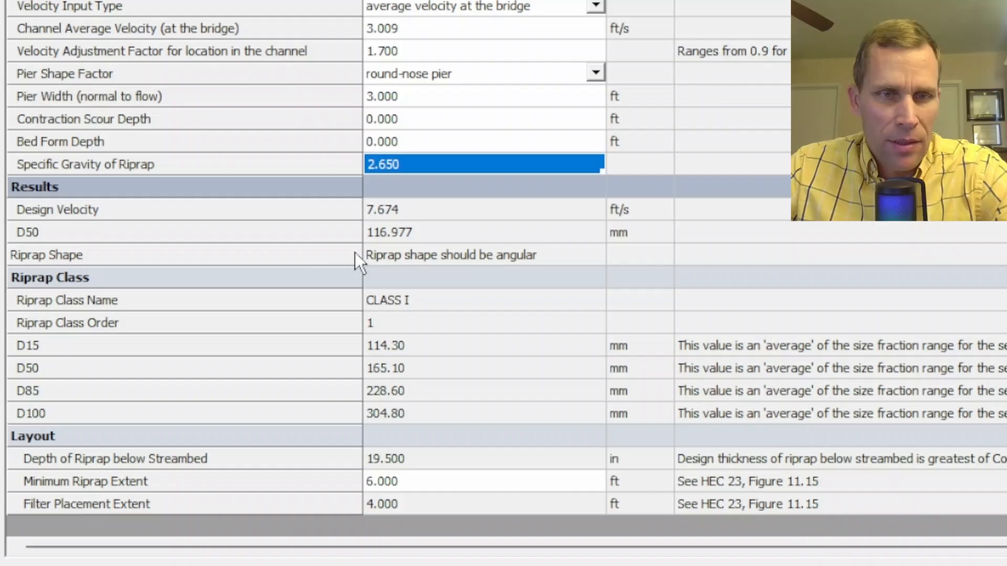
click(427, 234)
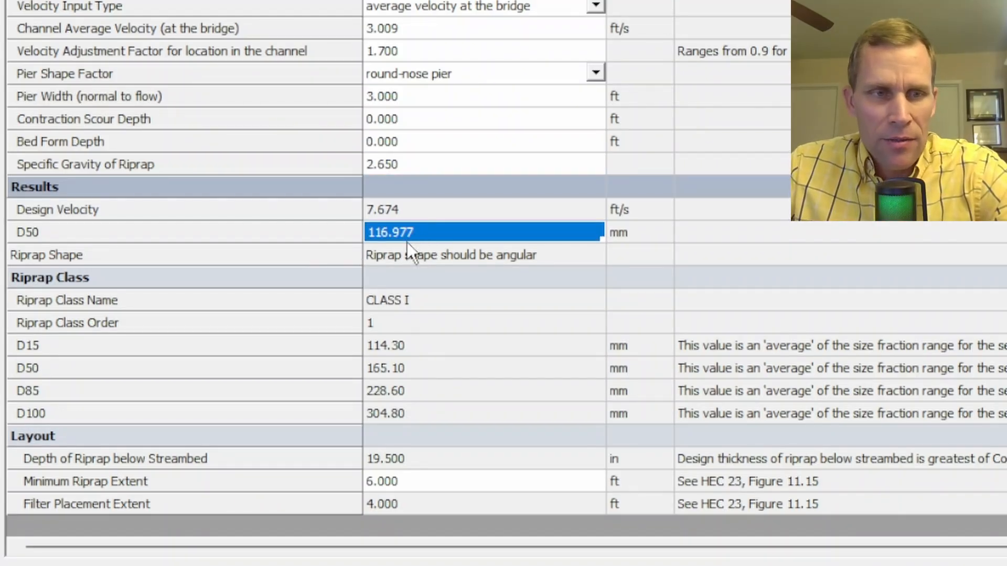
click(429, 298)
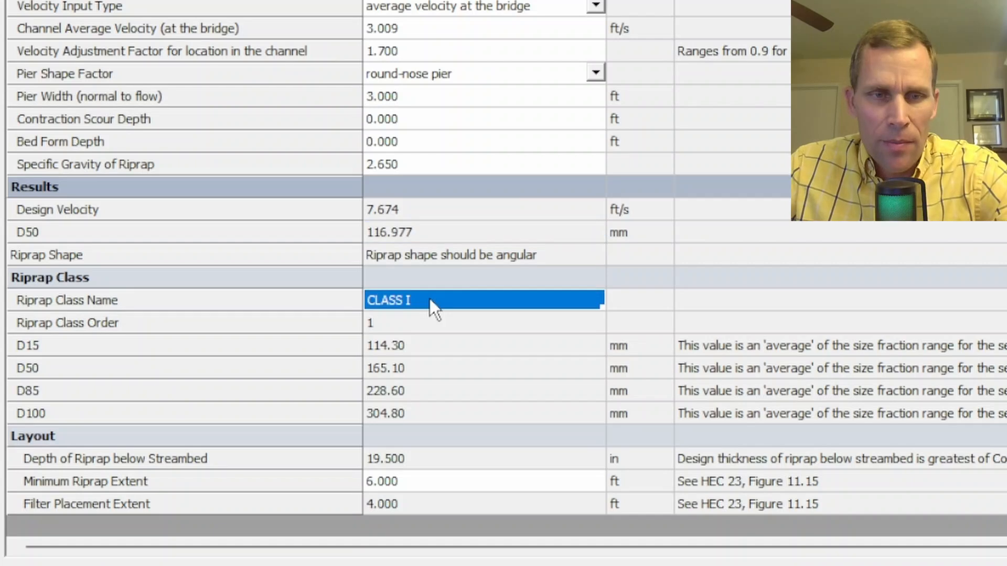
click(421, 323)
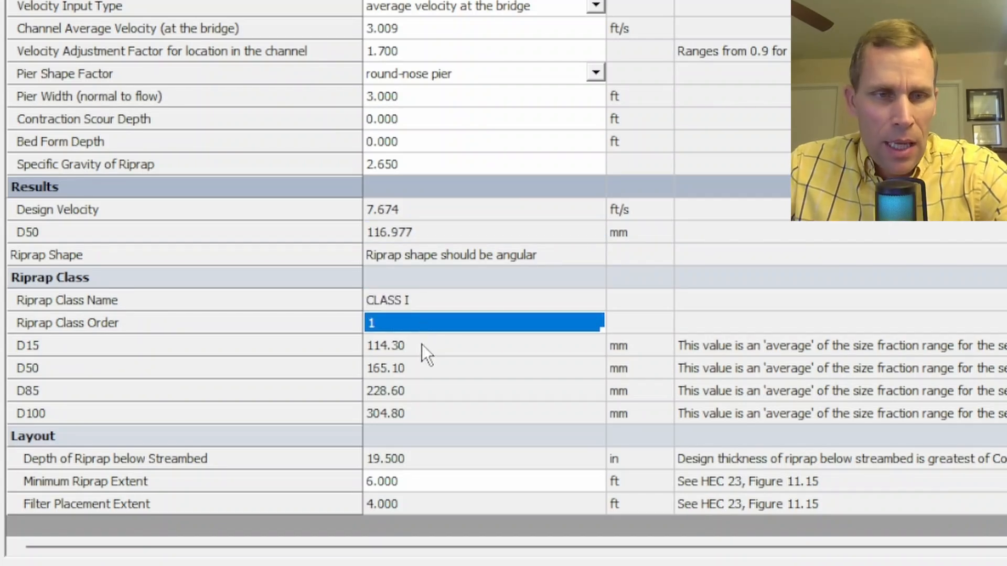
click(419, 358)
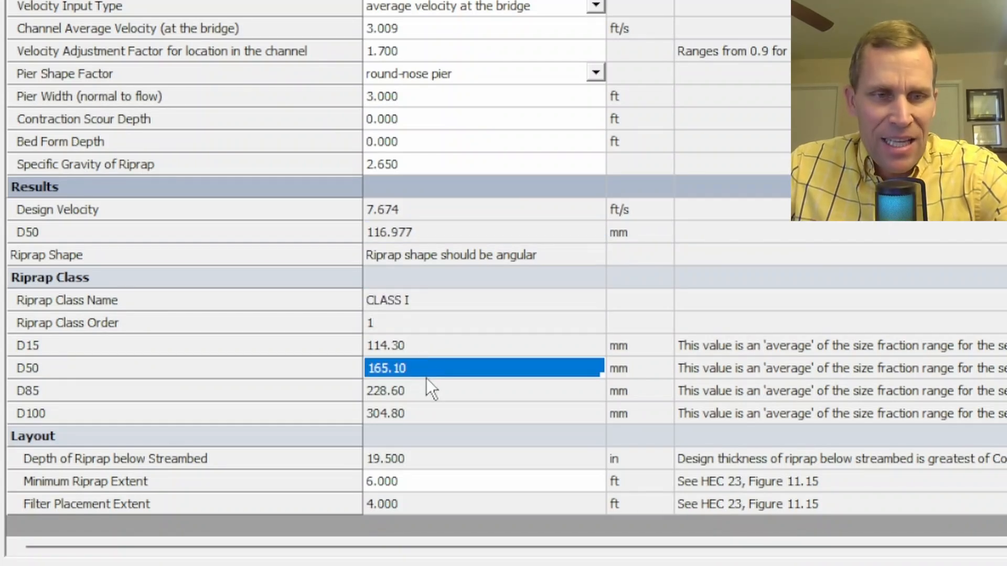
click(428, 391)
click(423, 414)
click(426, 348)
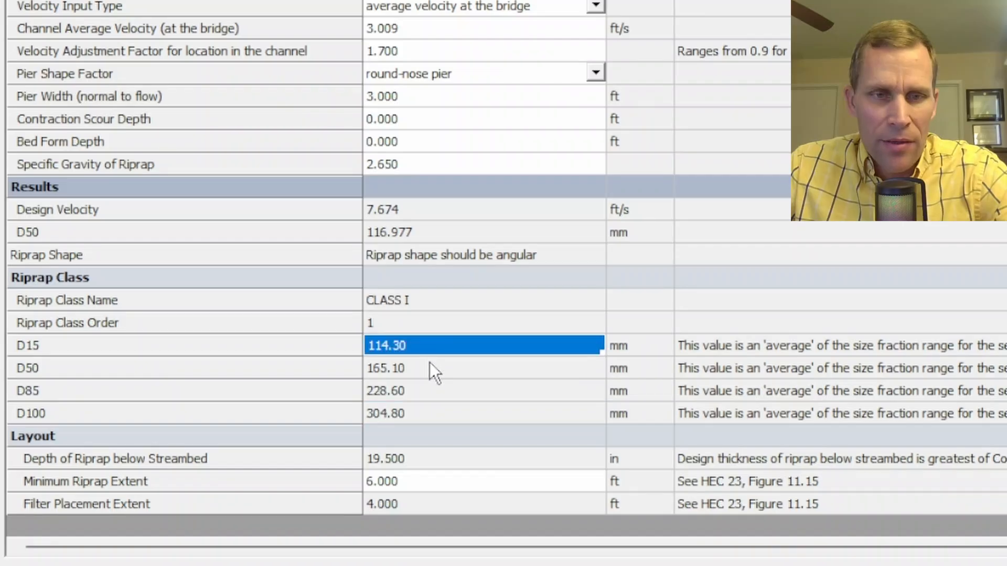
click(429, 367)
click(430, 393)
click(432, 413)
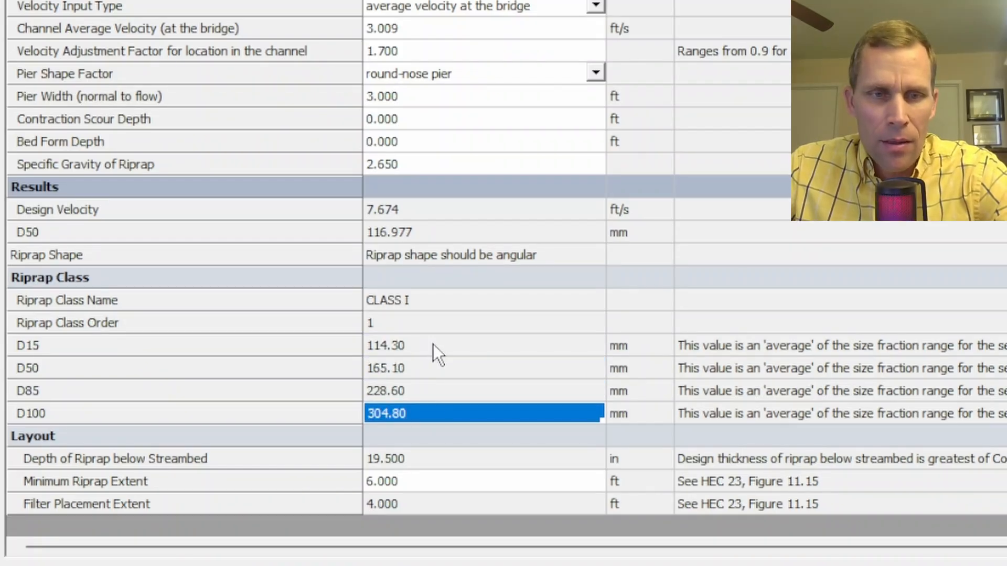
click(433, 346)
click(419, 412)
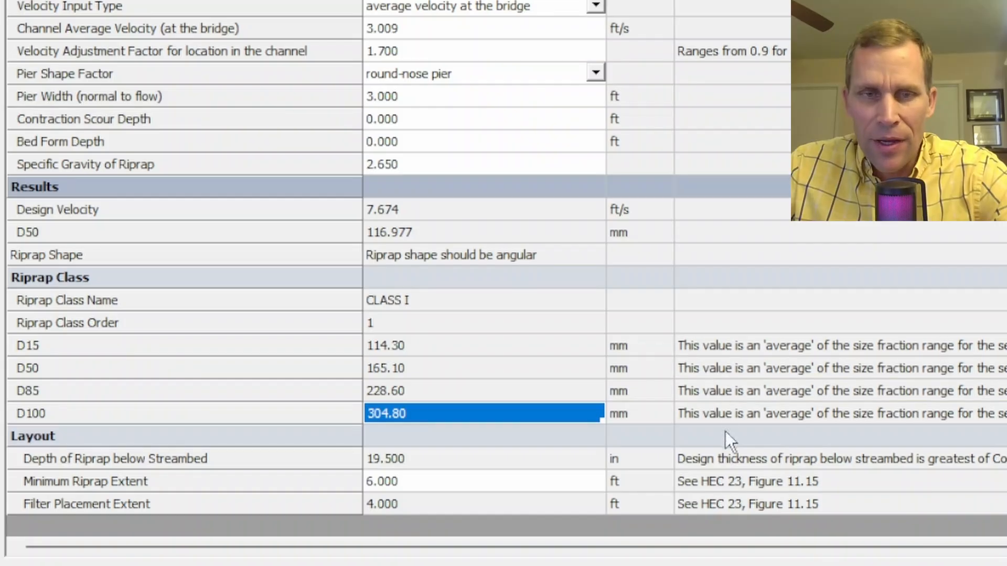
click(404, 303)
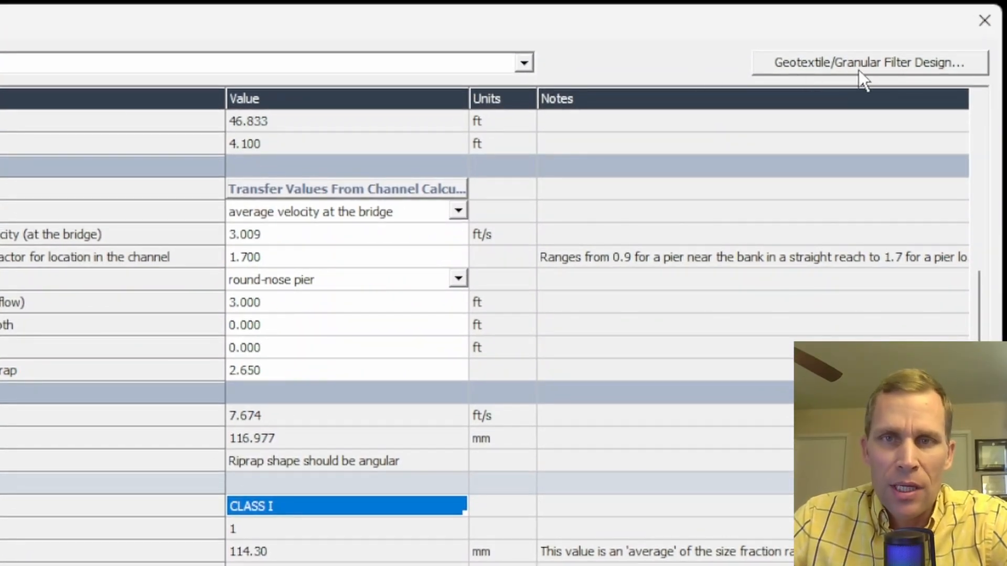
- Open Geotextile/Granular Filter Design and point out the Riprap layer above Soil
click(838, 68)
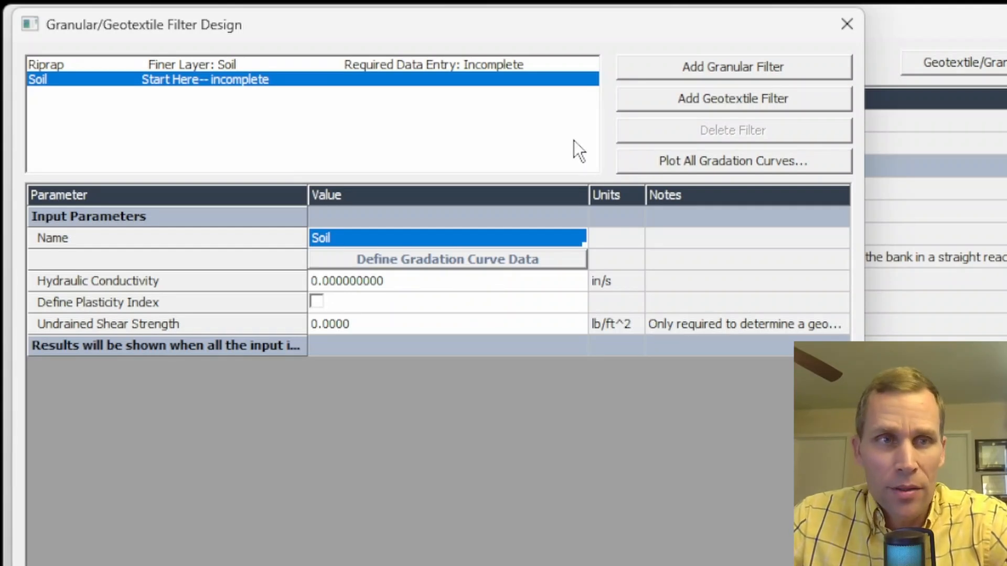
click(49, 63)
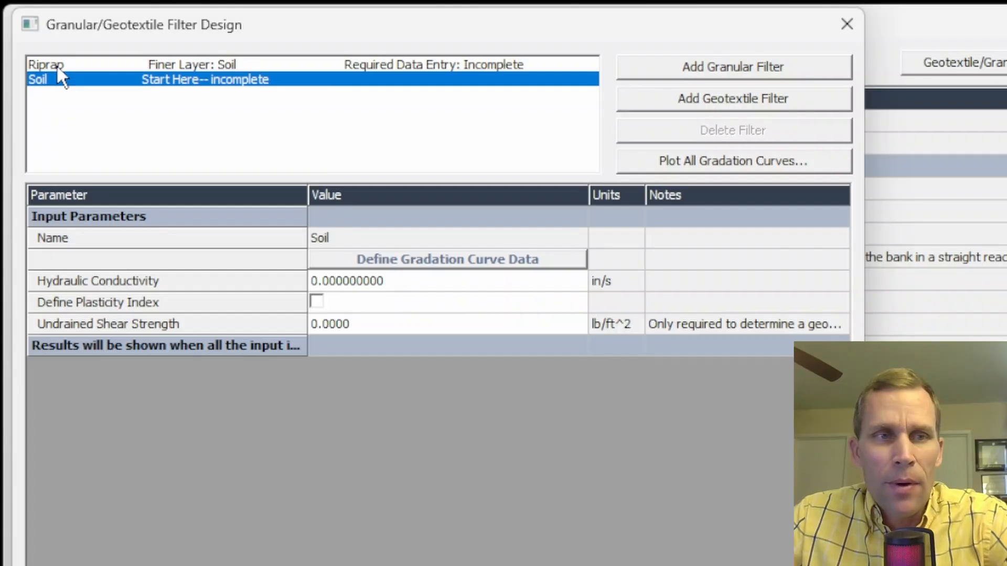
click(57, 64)
click(64, 62)
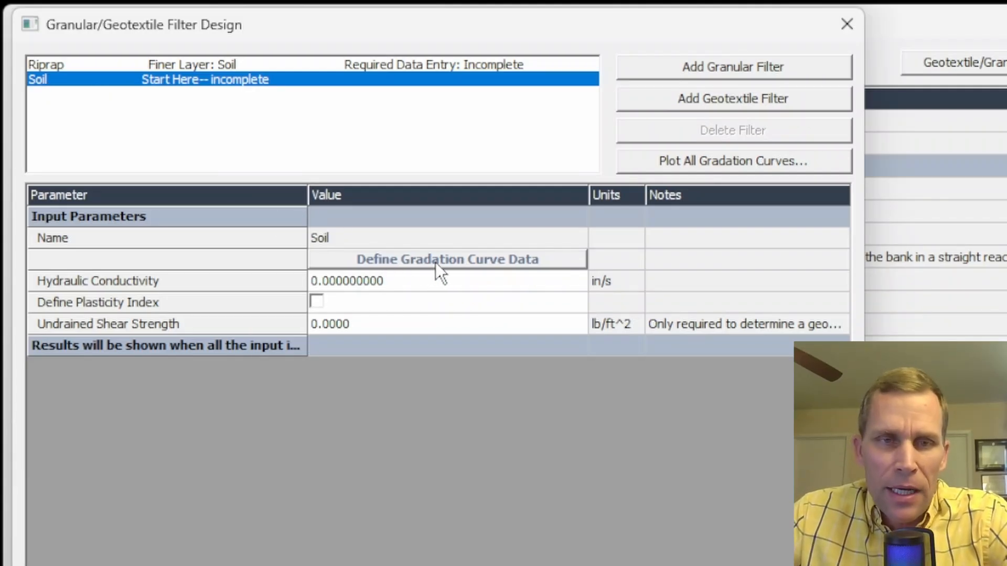
- In the Soil gradation table, try 5 and 6 points, then settle on 4 points
click(451, 261)
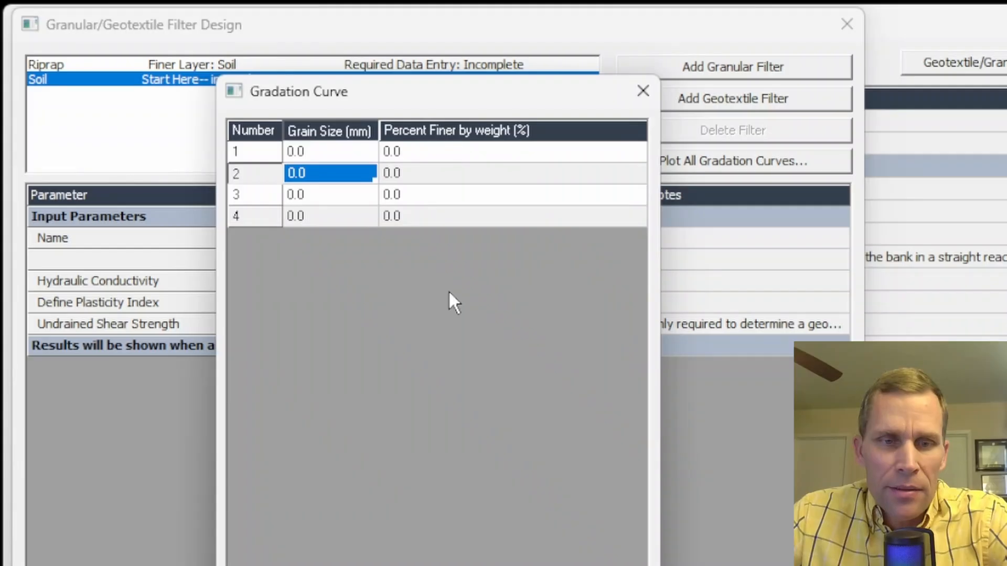
drag(479, 102, 386, 89)
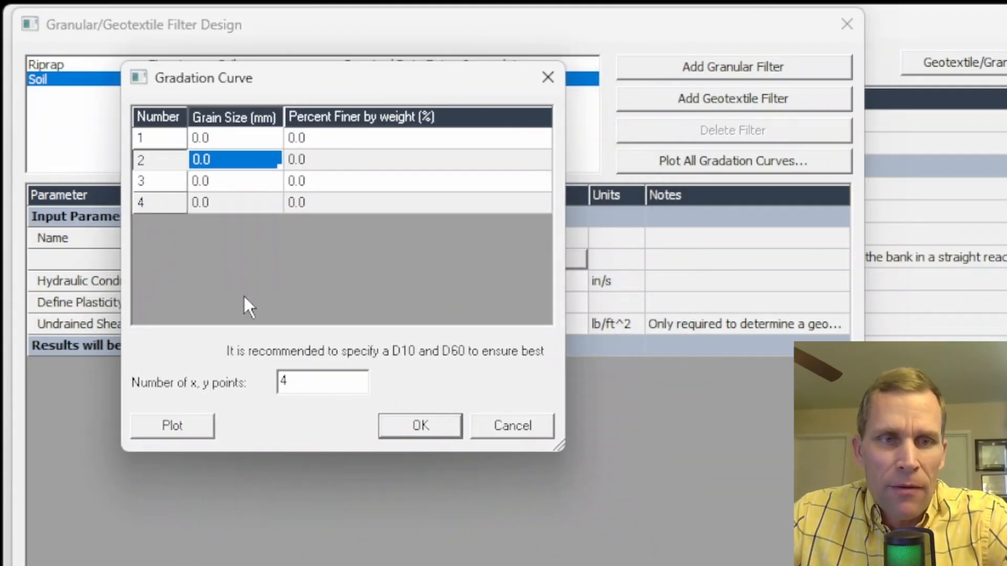
drag(326, 388, 245, 387)
text(5)
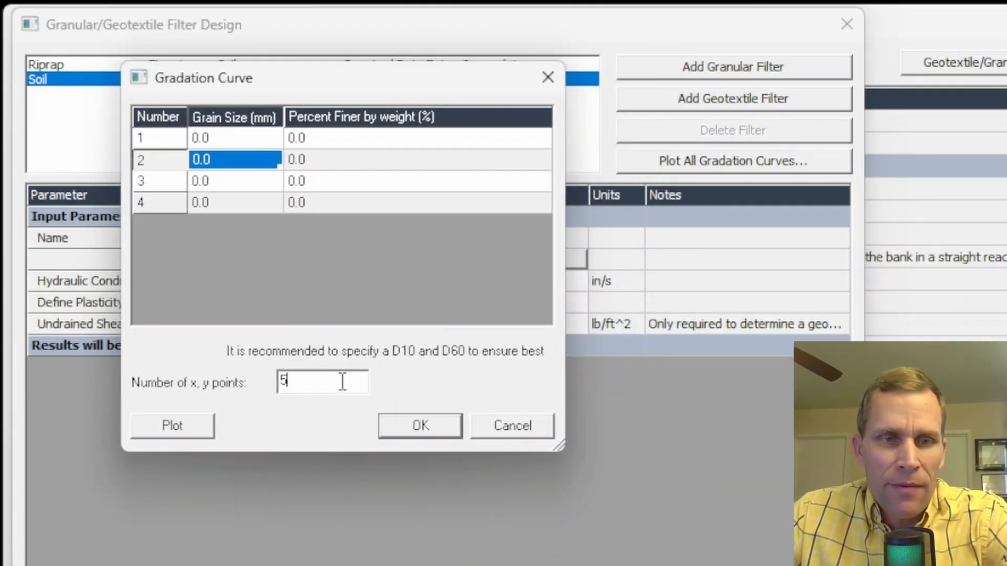
key(Tab)
drag(326, 380, 254, 377)
text(6)
key(Tab)
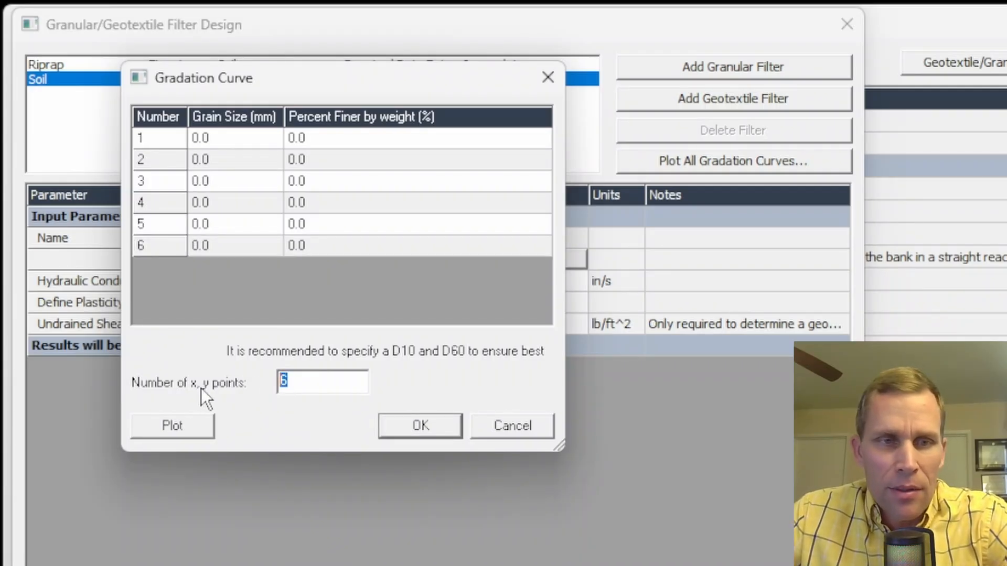
text(4)
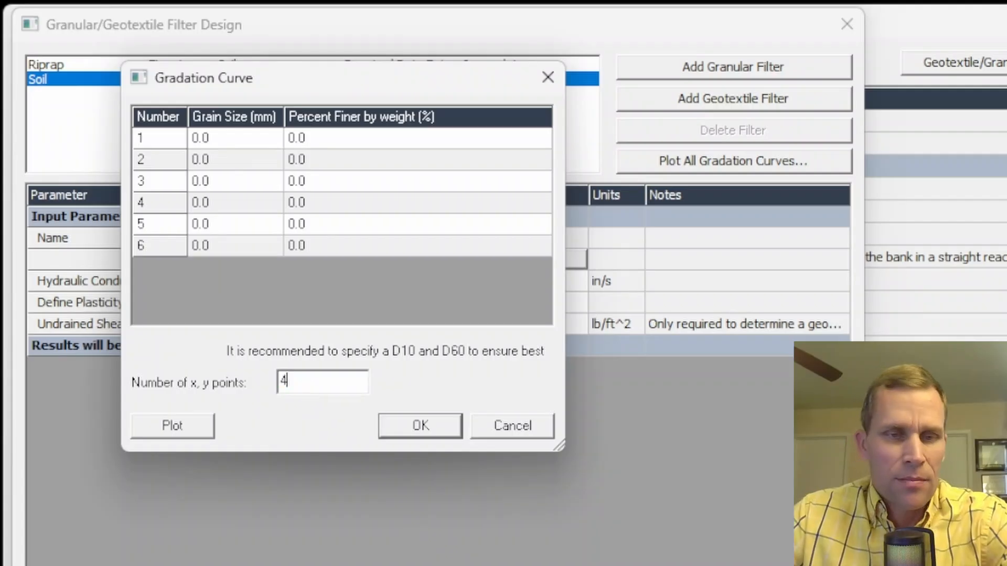
key(Tab)
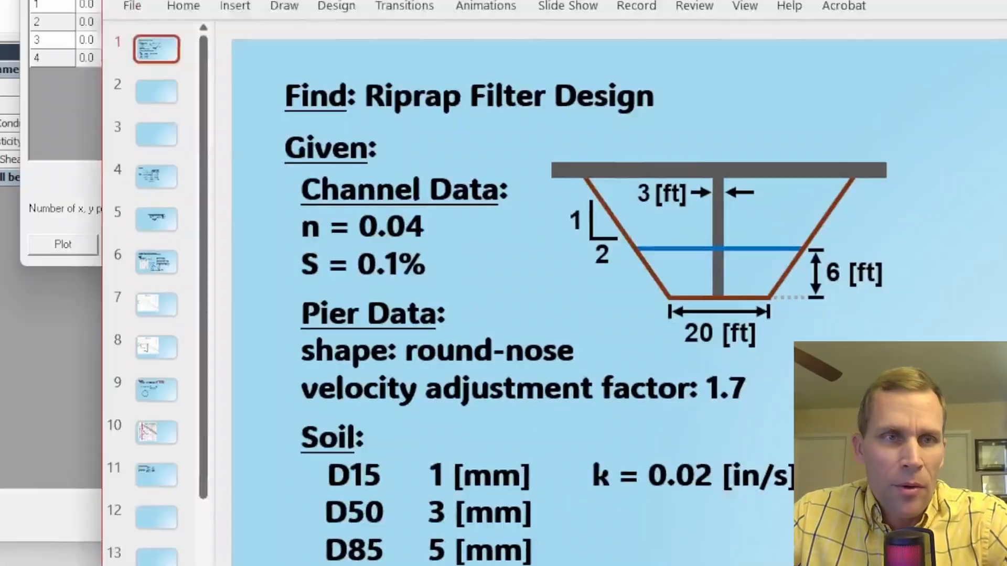
key(F5)
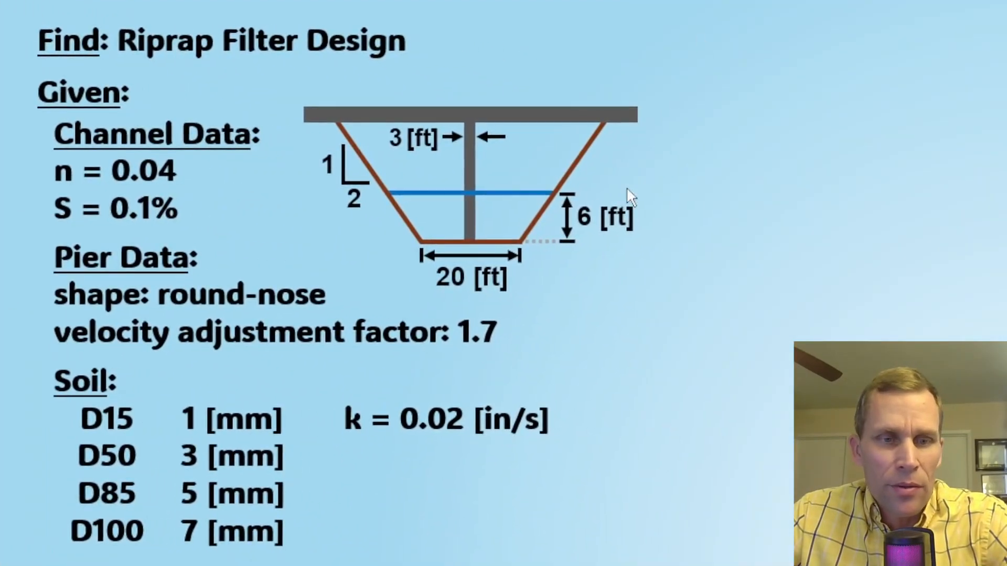
- Review the soil's D15–D100 sizes and k = 0.02 in/s on the slide, then return to the table
click(102, 422)
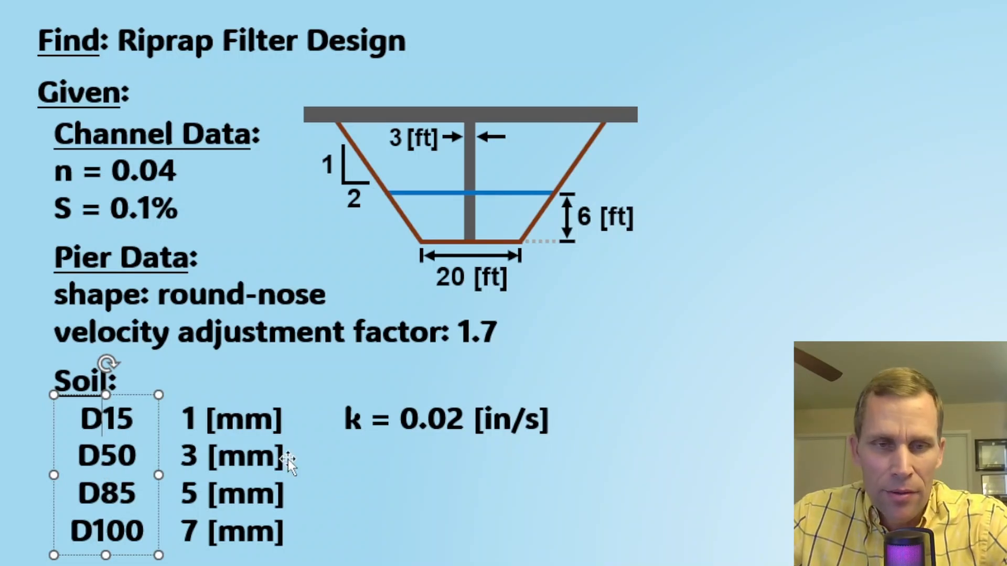
drag(347, 420, 653, 430)
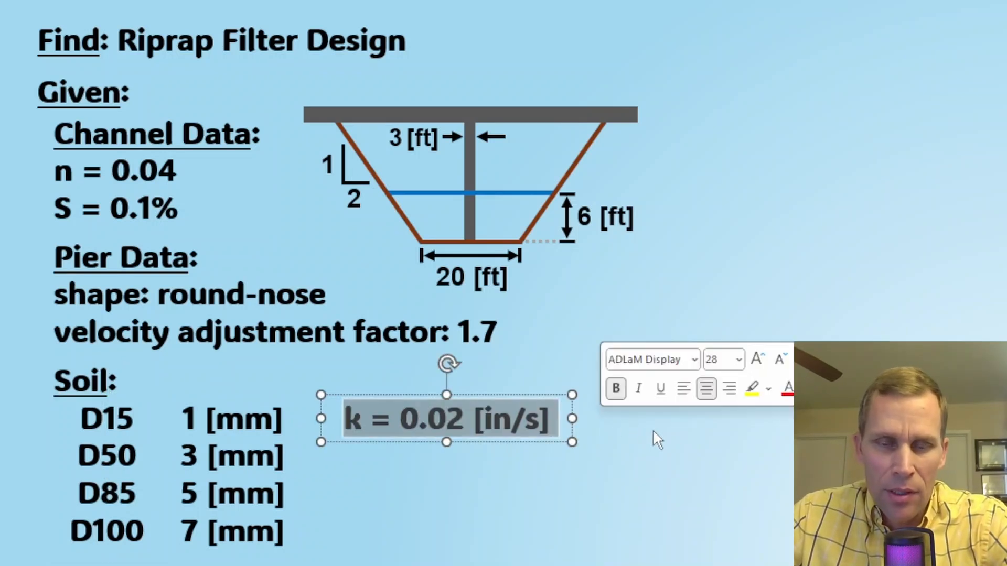
click(662, 435)
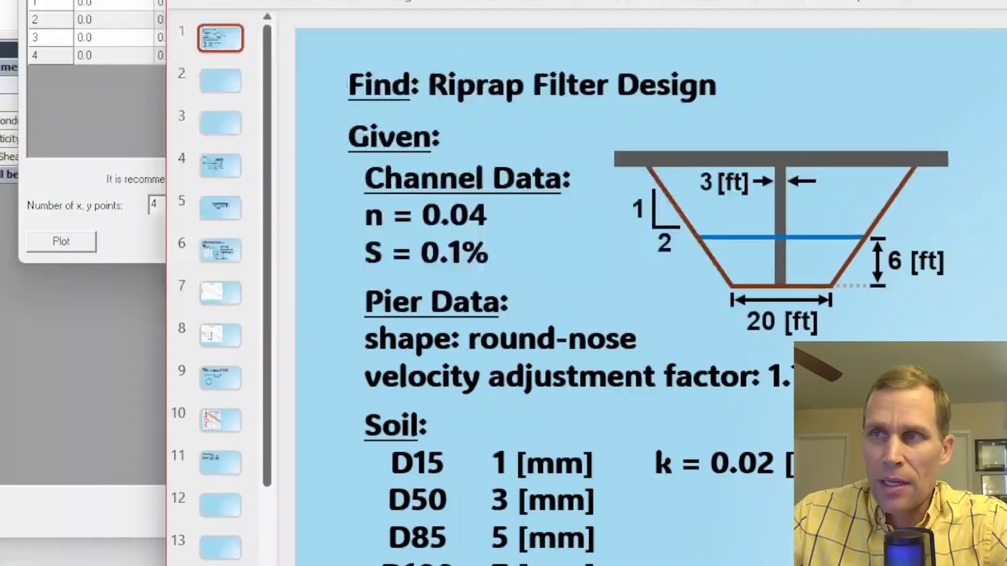
key(alt+Tab)
click(228, 135)
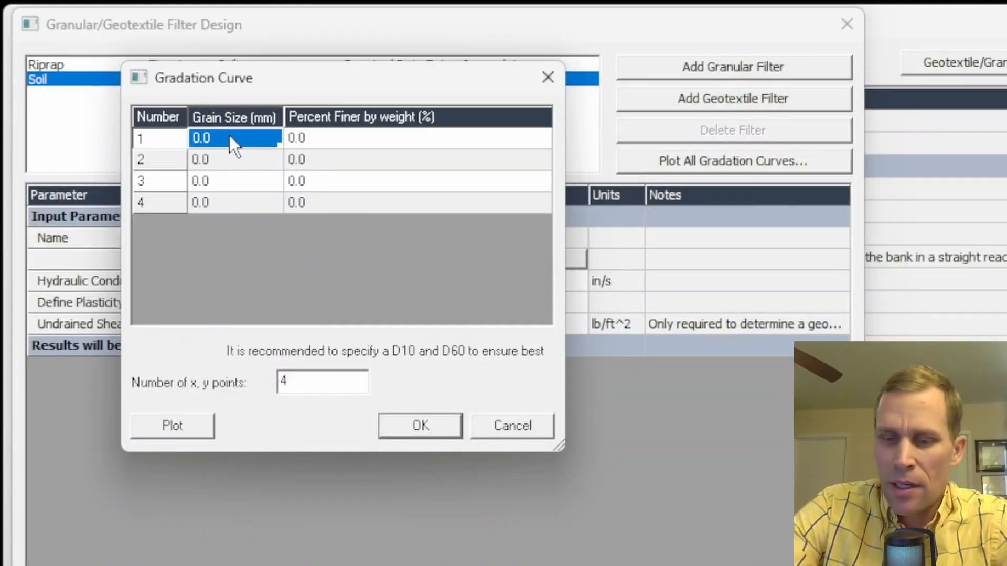
- Enter soil grain sizes 1, 3, 5 and 7 mm
text(1)
key(Return)
text(3)
key(Return)
text(5)
key(Return)
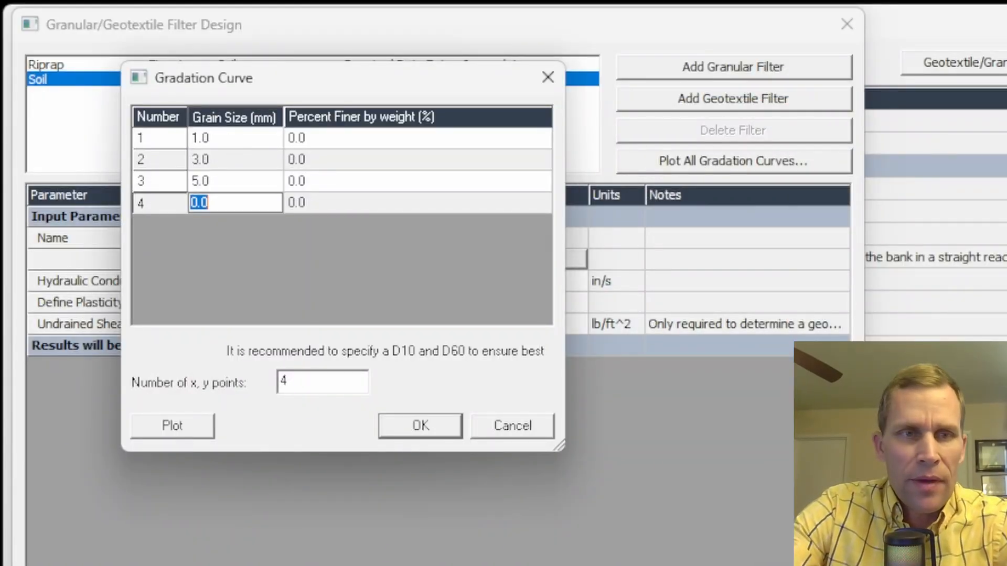
text(7)
key(Return)
- Enter percent finer 15, 50, 85 and 100, and accept the gradation curve
click(229, 136)
key(Tab)
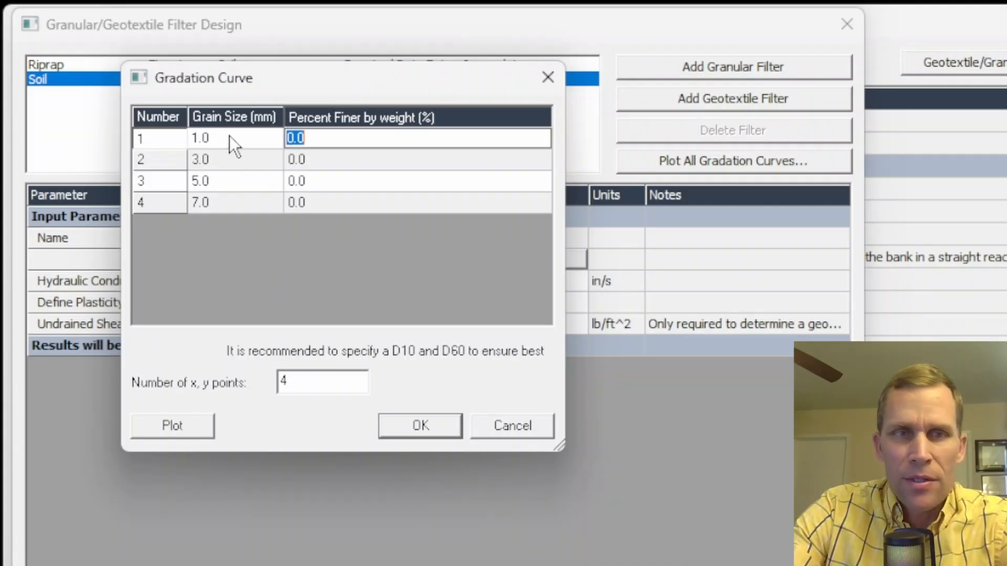
text(15)
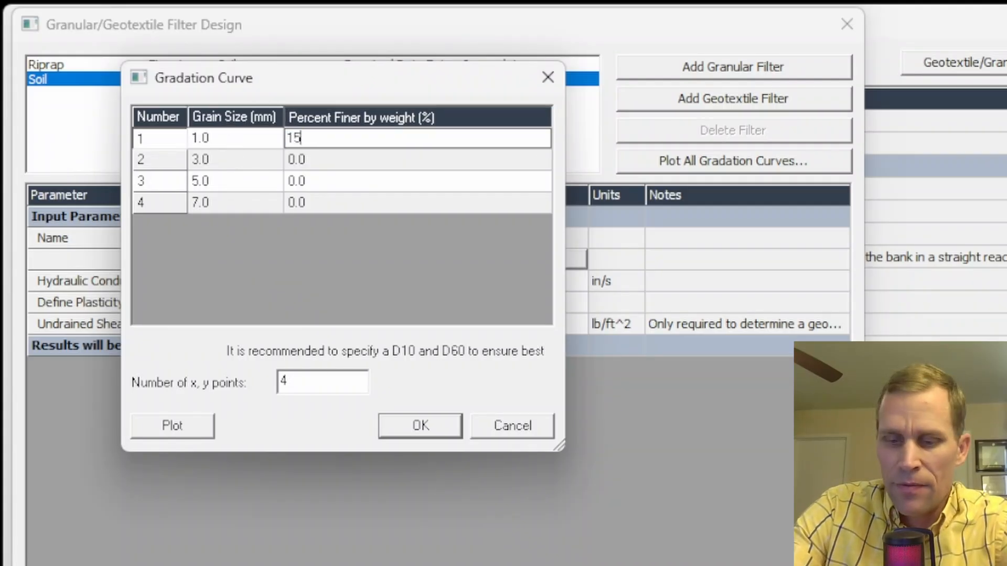
key(Return)
text(50)
key(Return)
text(85)
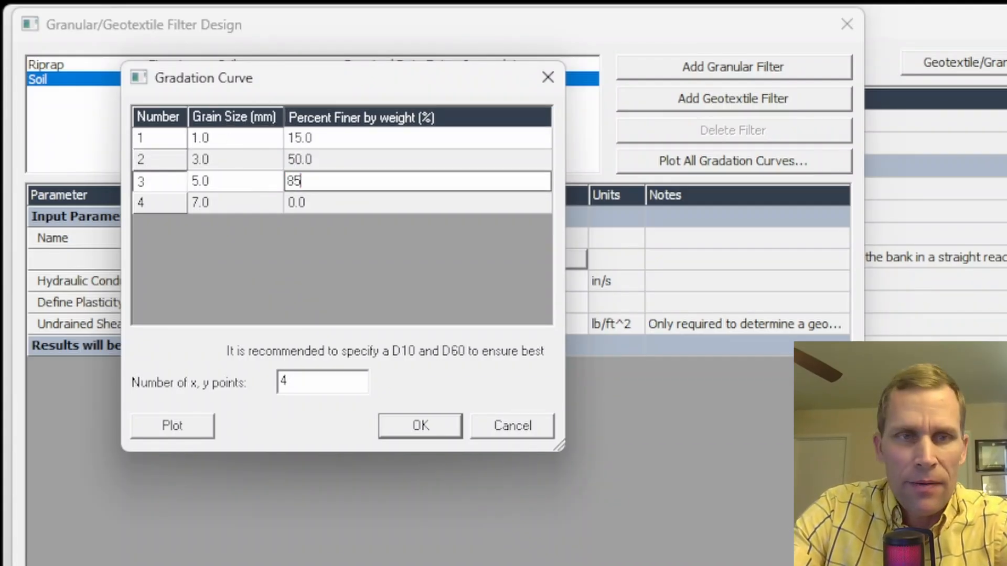
key(Return)
text(100)
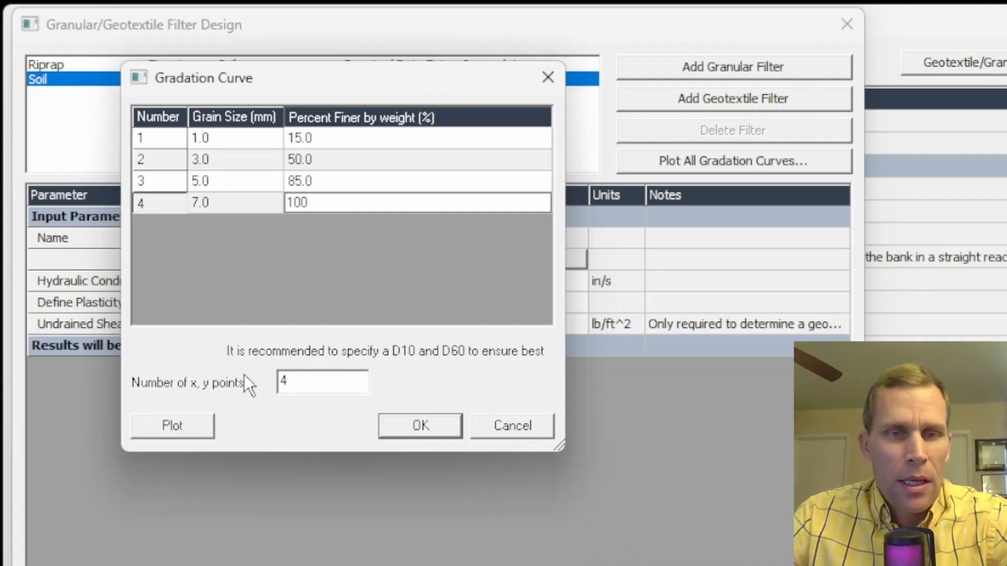
click(421, 425)
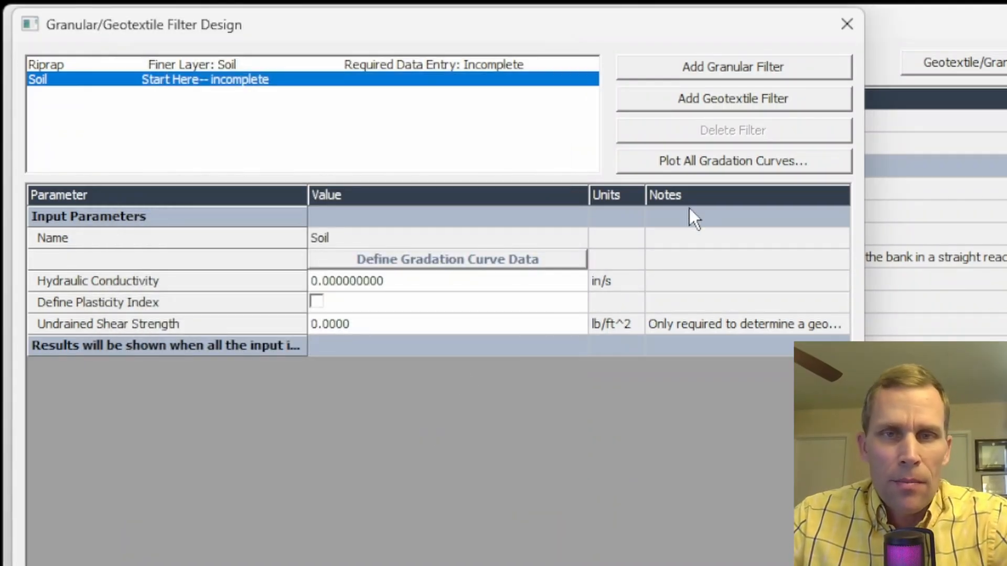
click(726, 163)
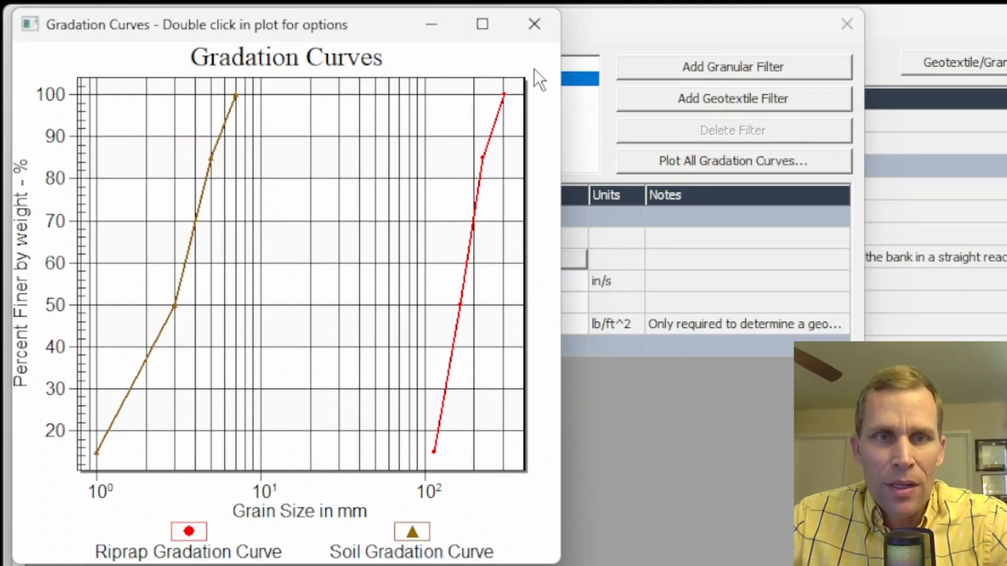
click(529, 30)
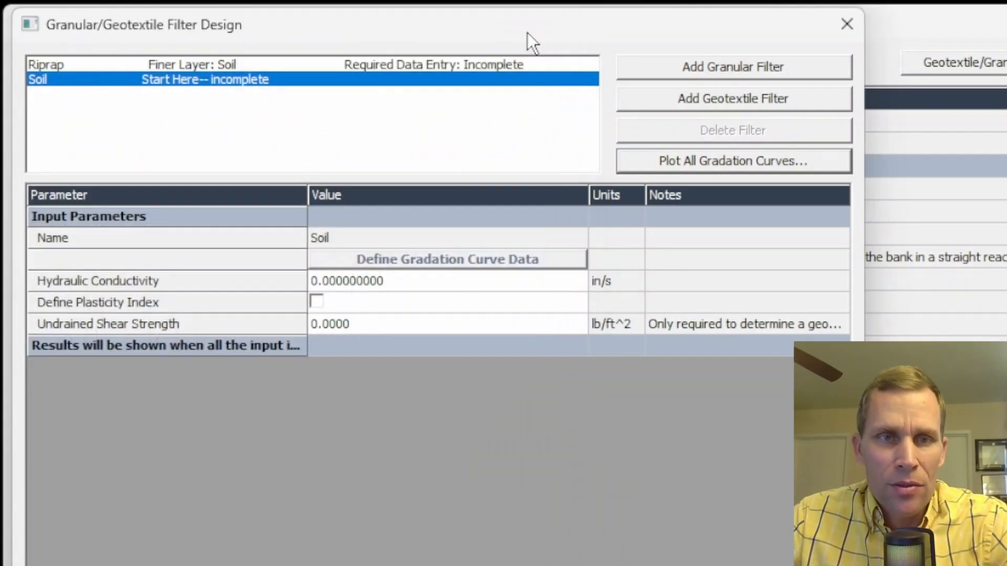
- Set soil conductivity to 0.02 in/s and check Riprap's unsuitable 165.100 mm D50
click(404, 282)
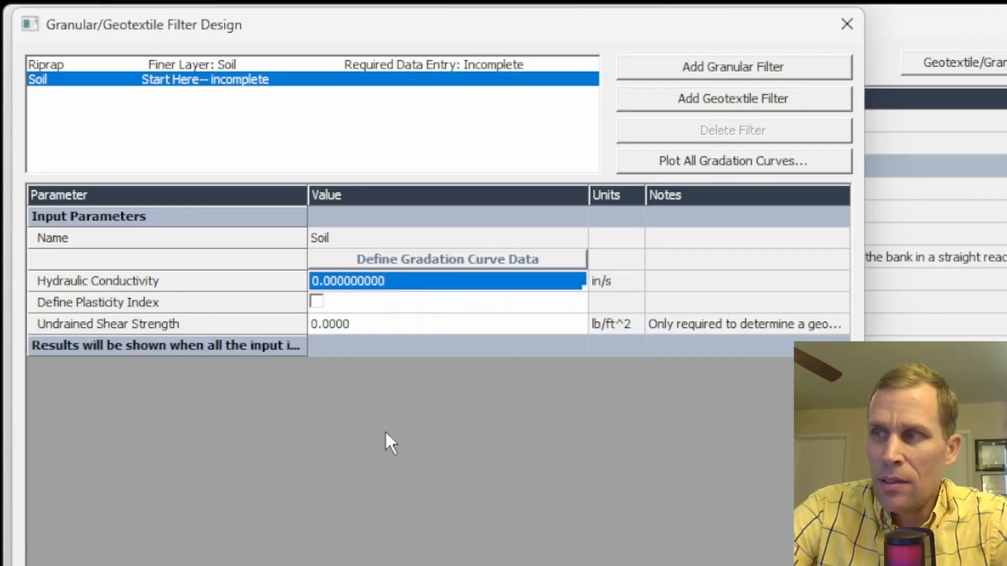
text(0.02)
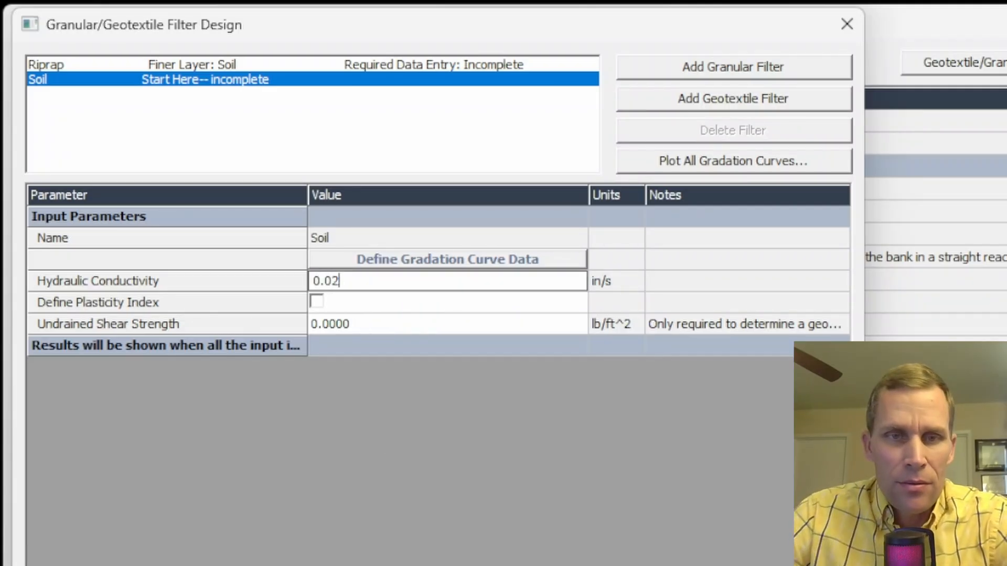
key(Return)
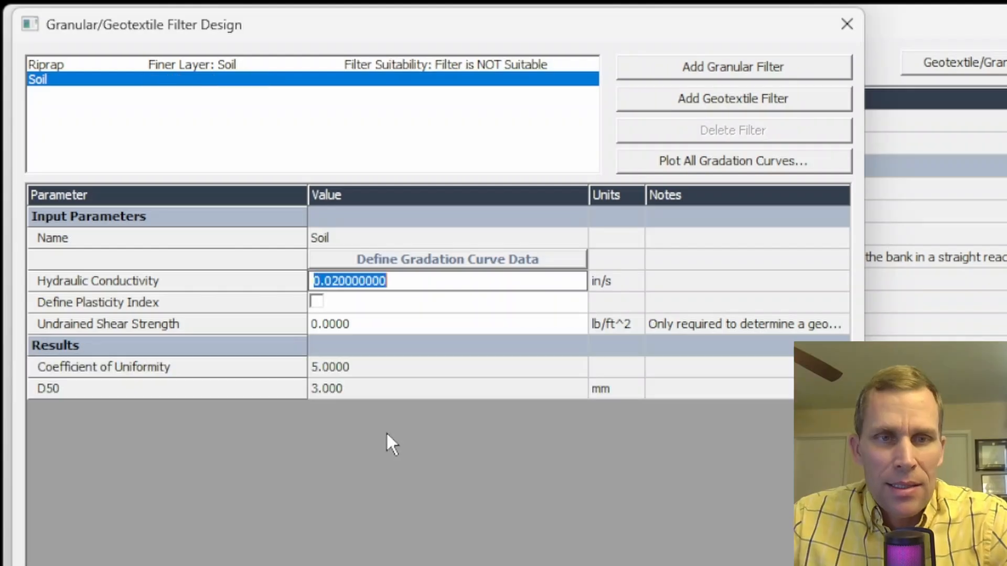
click(374, 375)
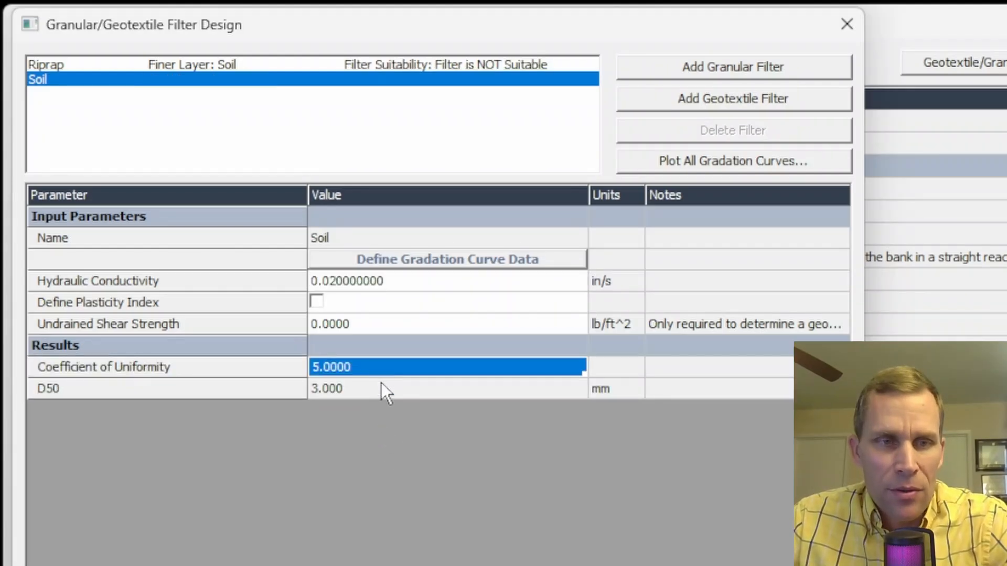
click(381, 386)
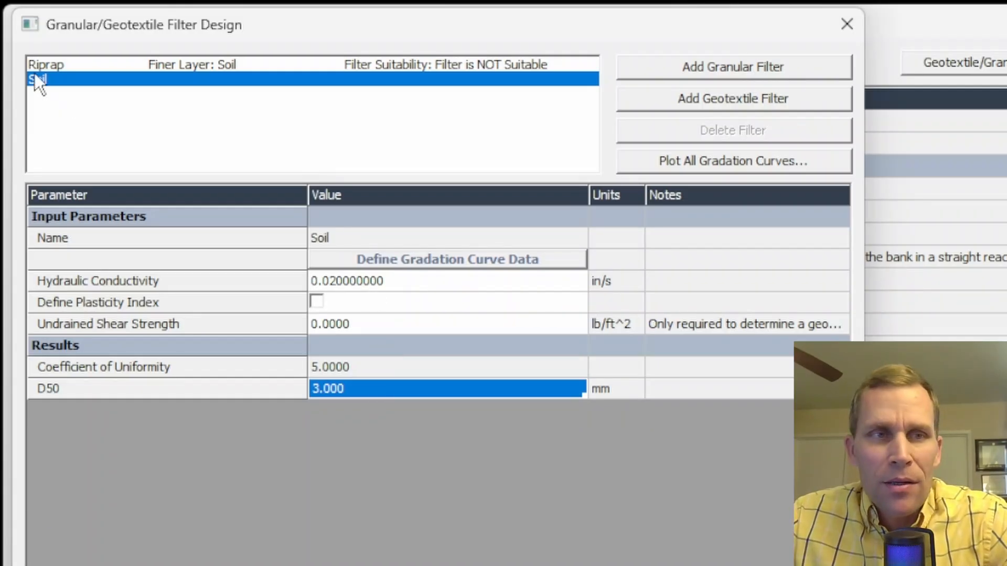
click(52, 64)
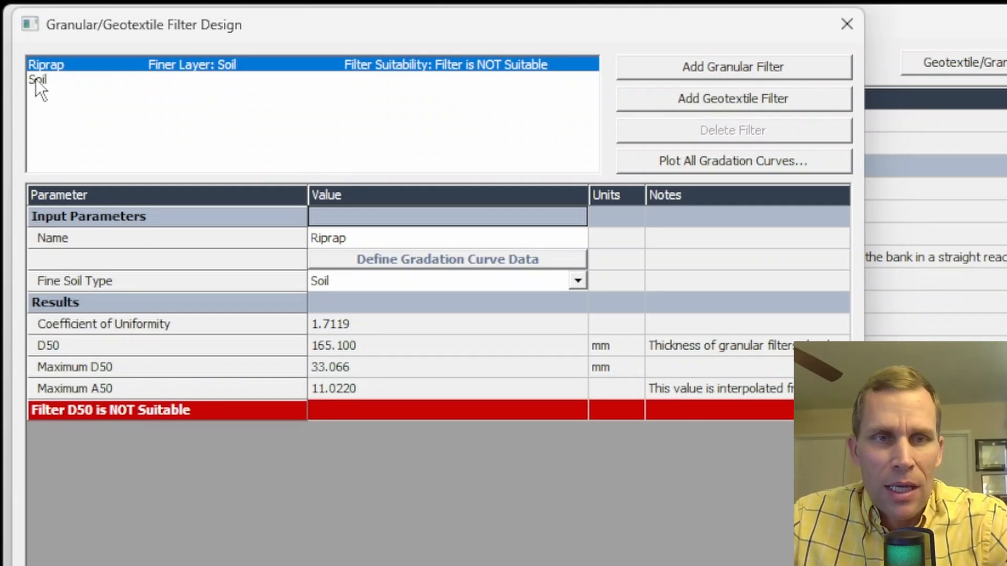
- Keep Soil as fine soil type, review all gradation curves, and add Granular Filter 1
click(45, 287)
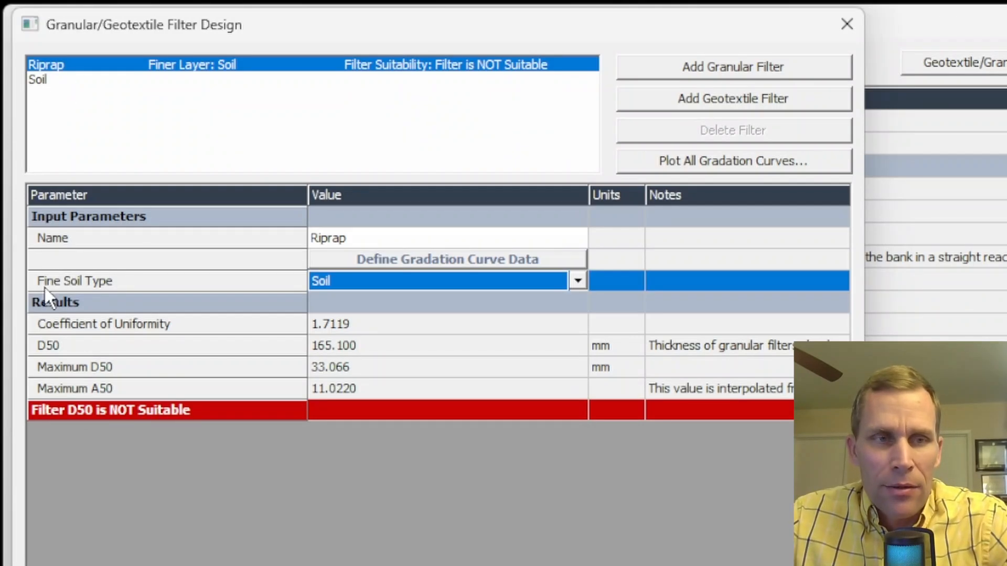
click(577, 281)
click(449, 303)
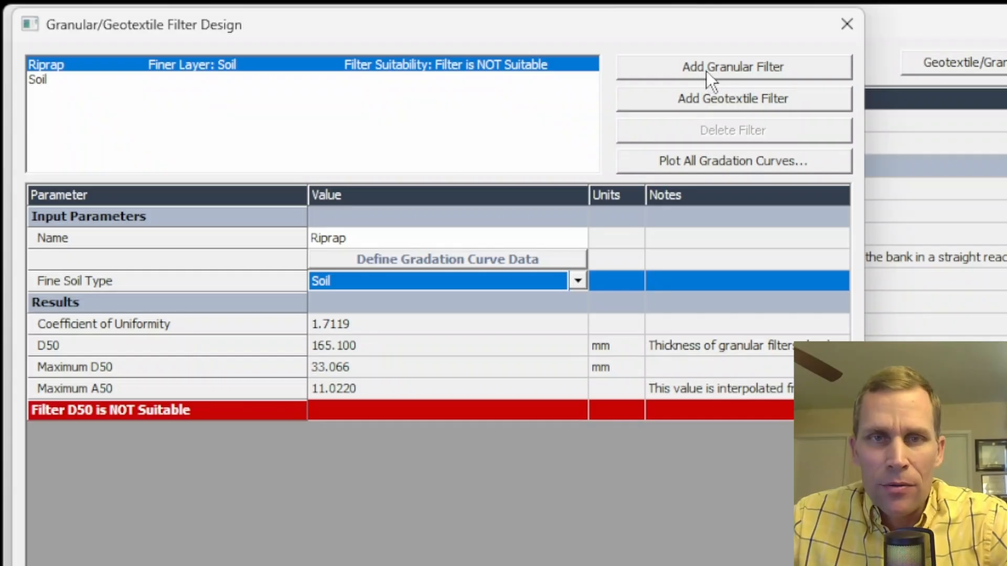
click(735, 161)
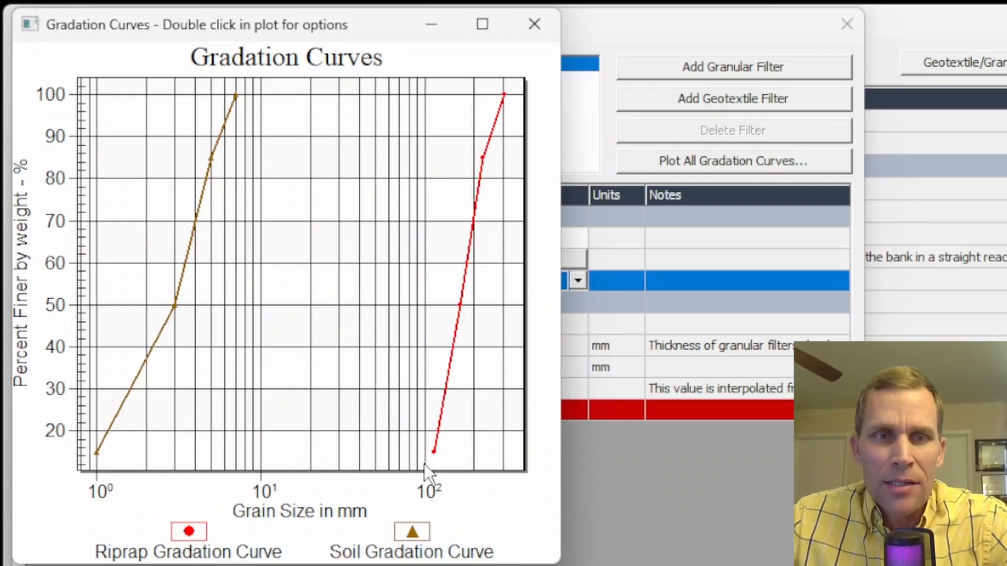
click(530, 24)
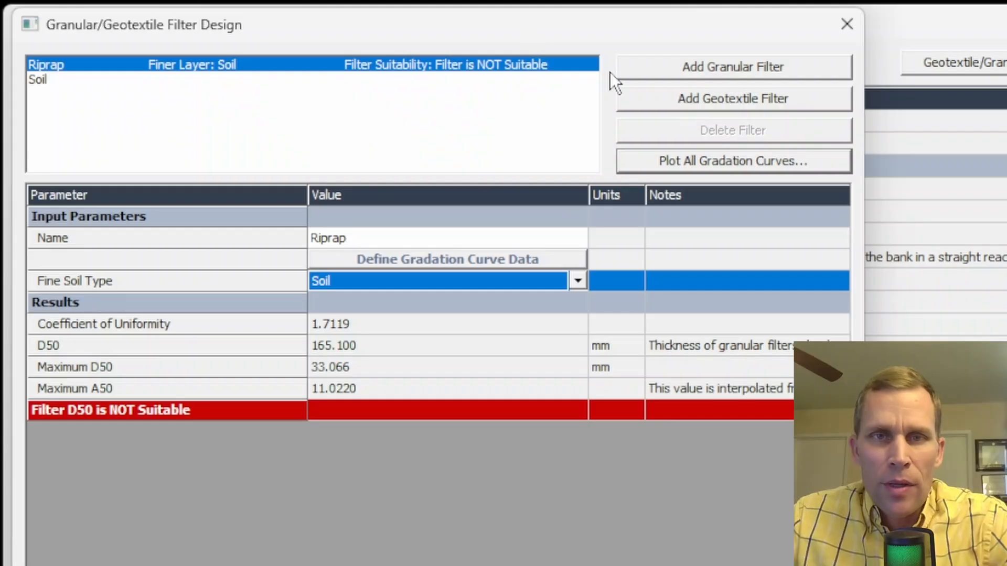
click(727, 70)
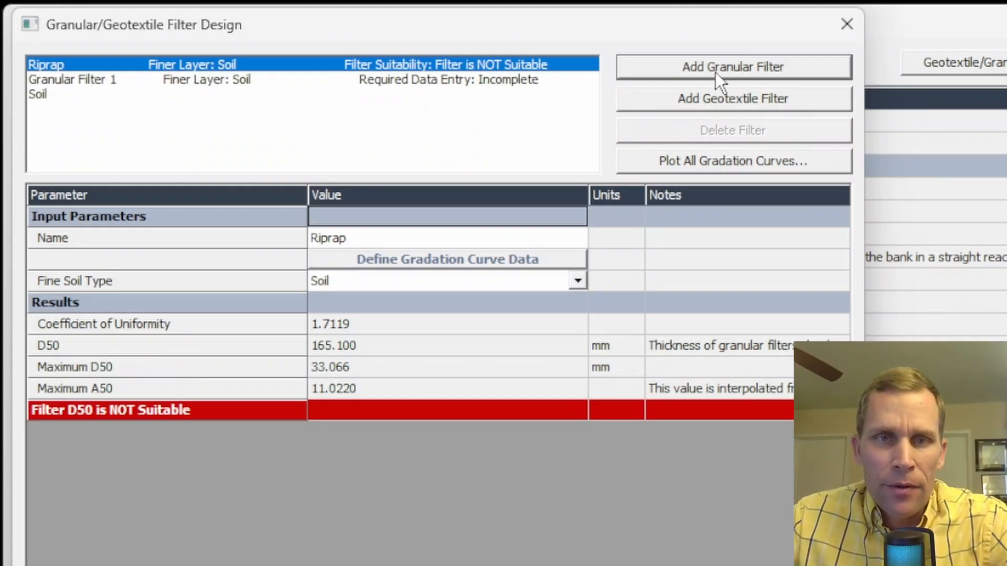
- Open Granular Filter 1's gradation curve table
click(90, 84)
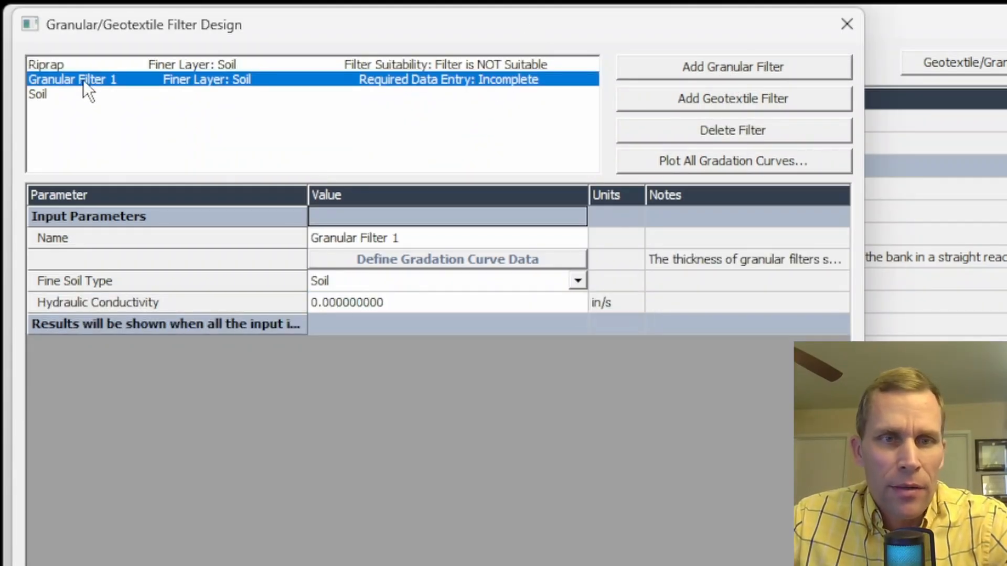
click(421, 239)
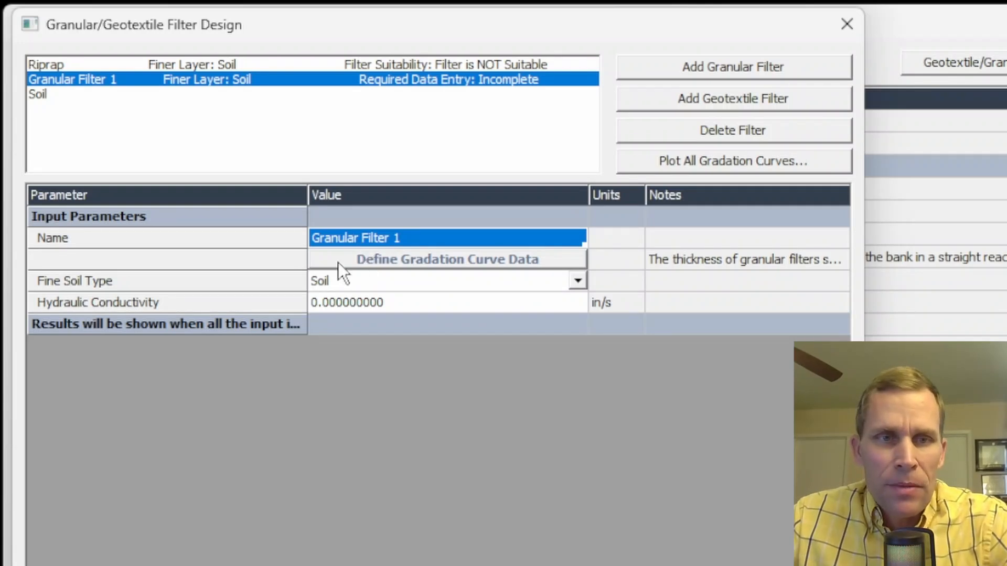
click(431, 260)
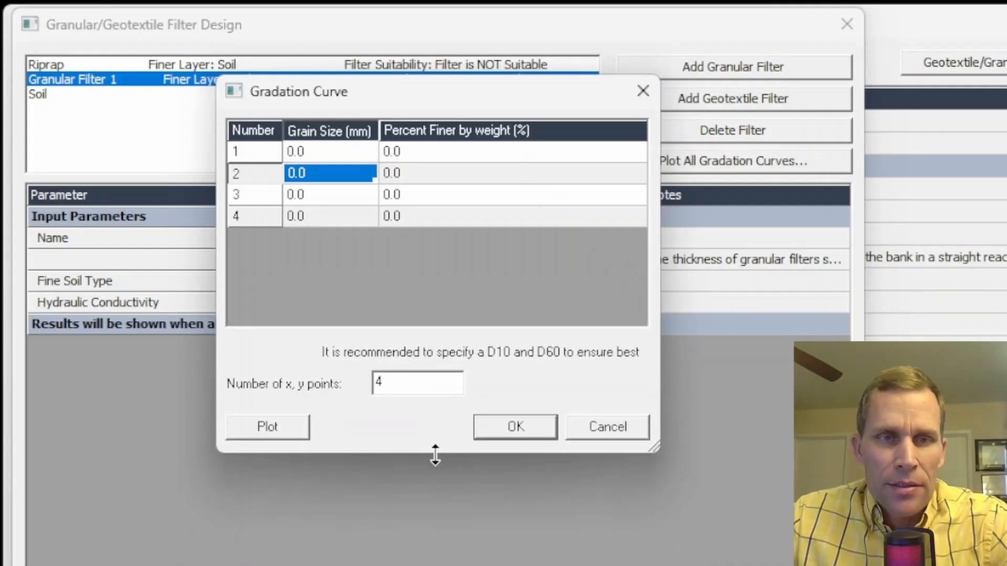
drag(488, 97, 454, 131)
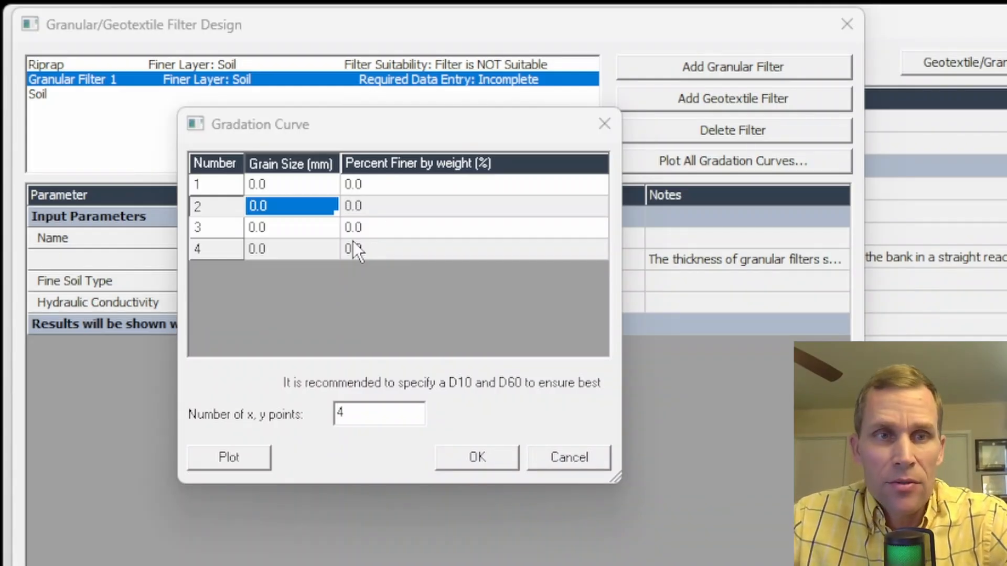
drag(326, 127, 284, 127)
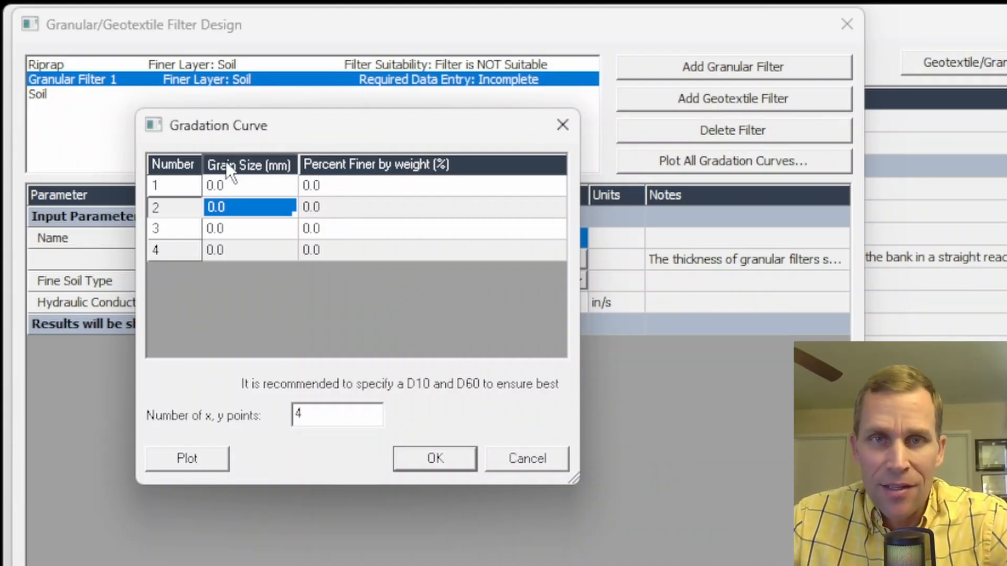
- Enter filter grain sizes 10, 35, 55 and 85 mm
click(322, 188)
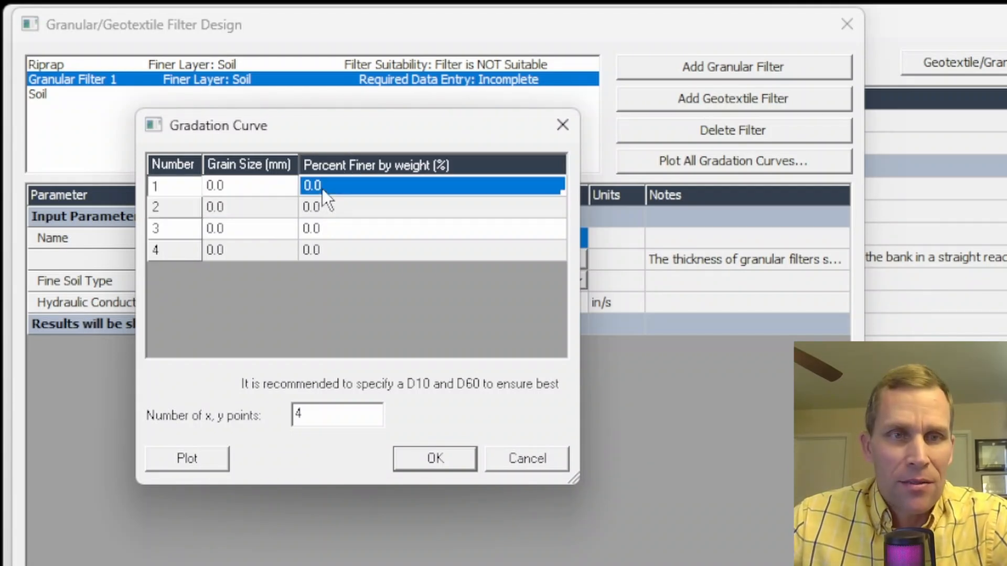
click(263, 189)
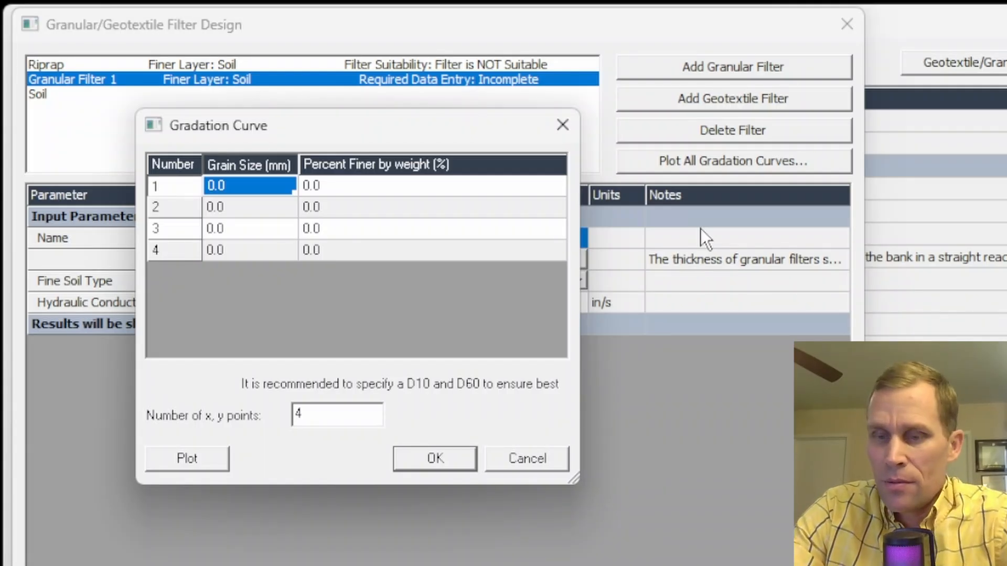
text(10)
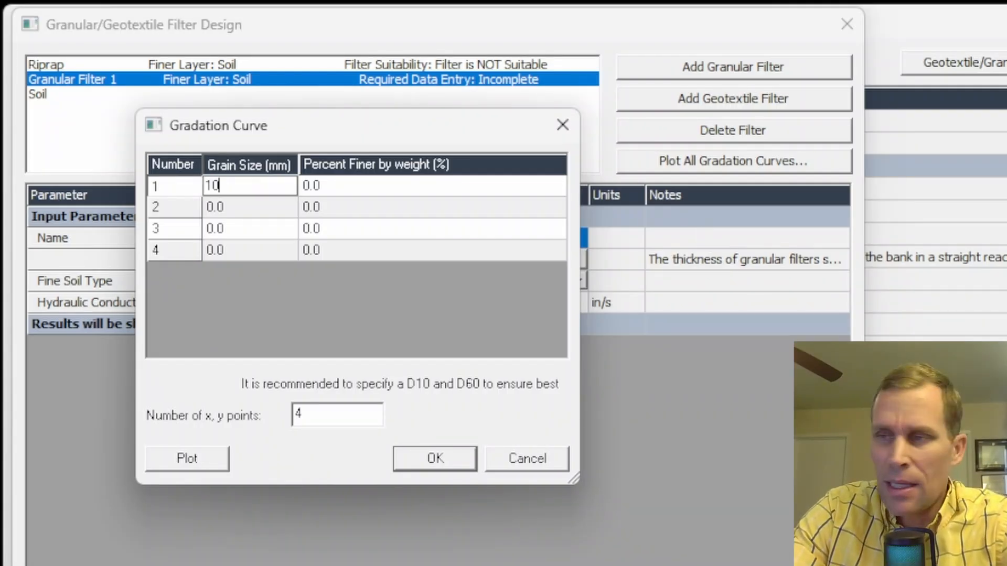
key(Return)
text(35)
key(Return)
text(55)
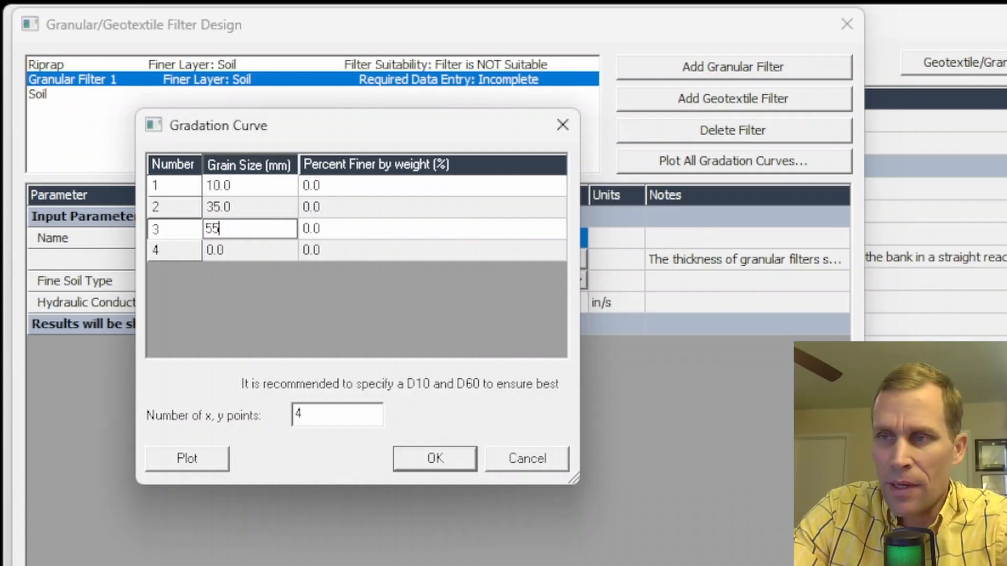
key(Return)
text(85)
key(Return)
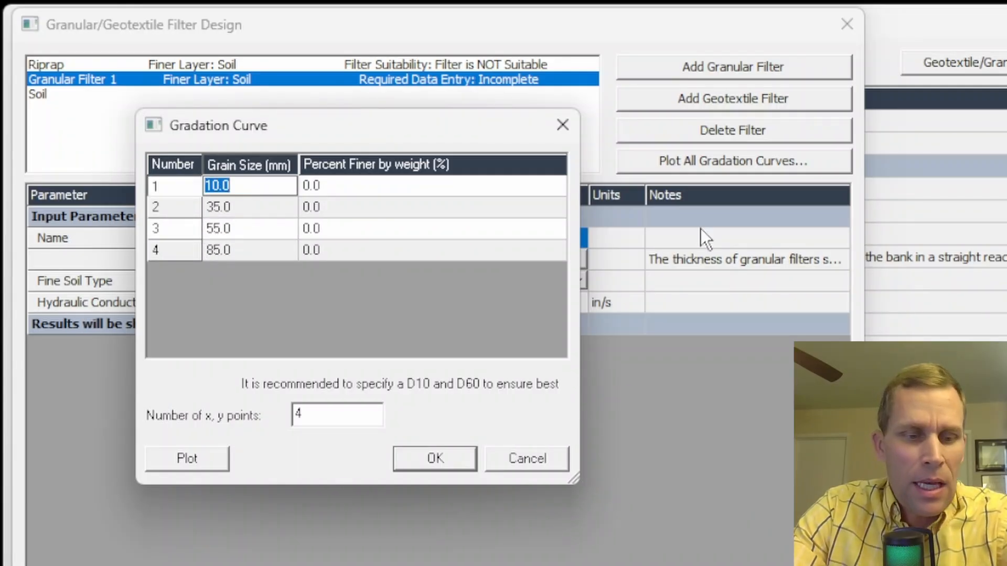
- Enter percent finer 15, 50, 85 and 100, and confirm the filter gradation
key(Tab)
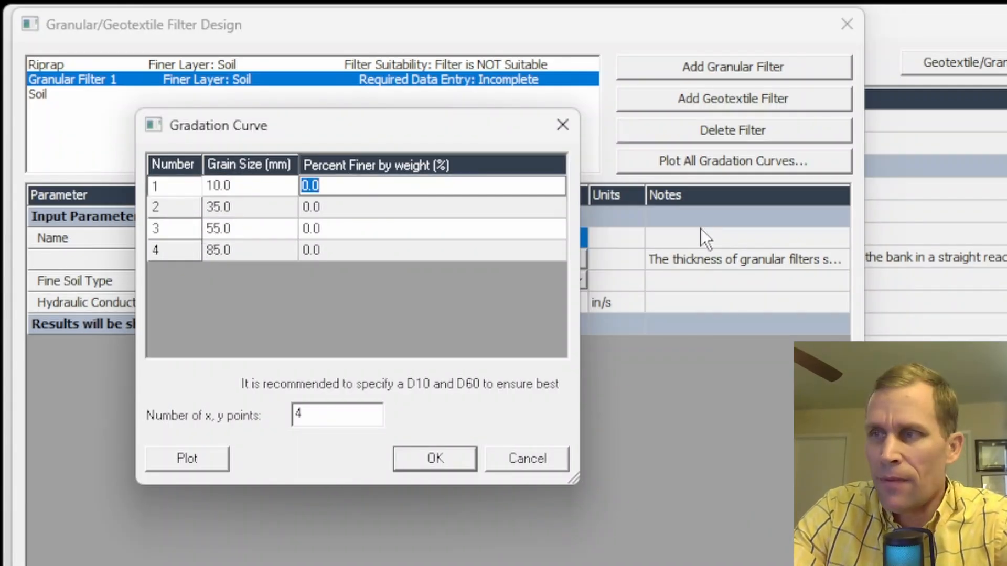
text(15)
key(Return)
text(50)
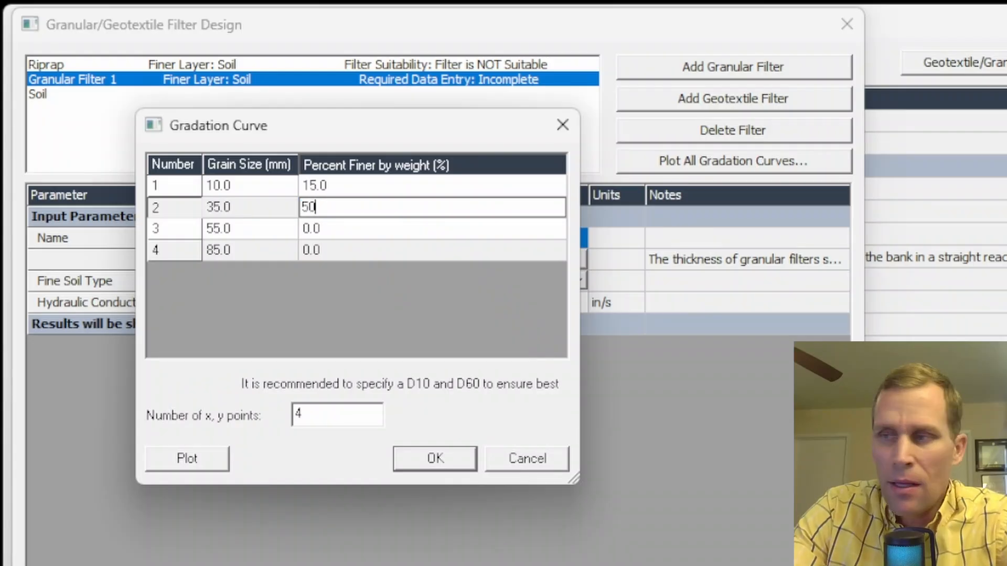
key(Return)
text(85)
key(Return)
text(100)
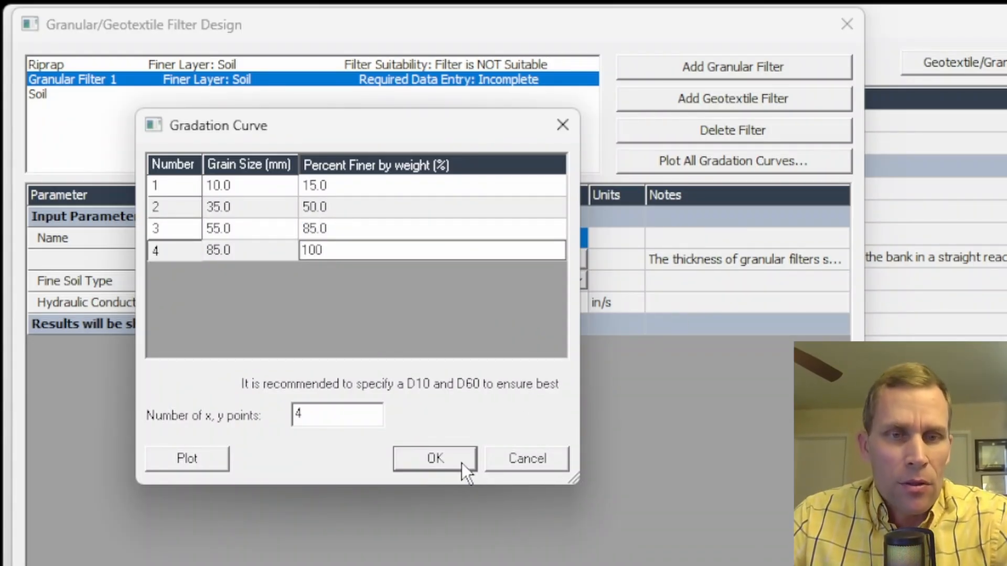
click(415, 464)
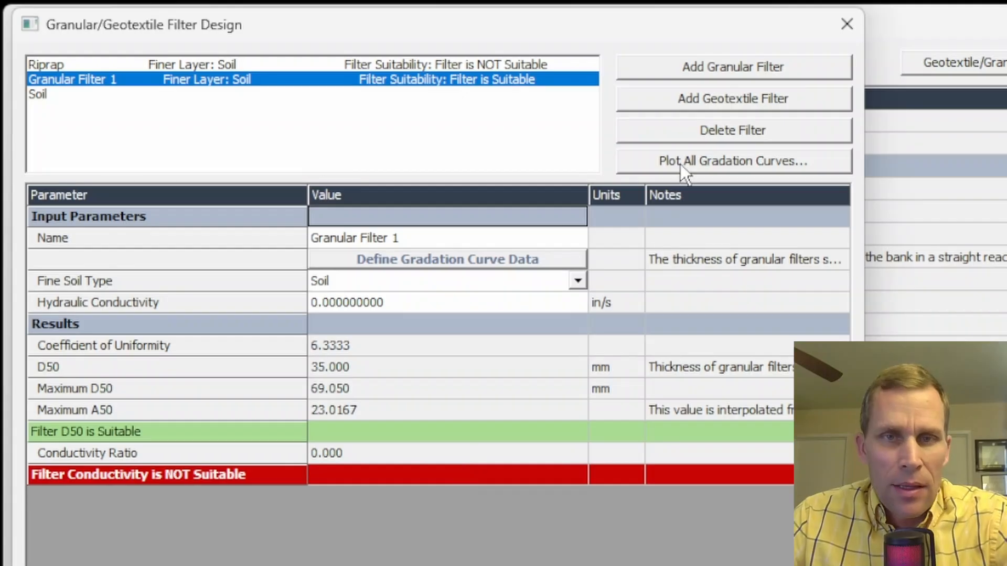
click(710, 164)
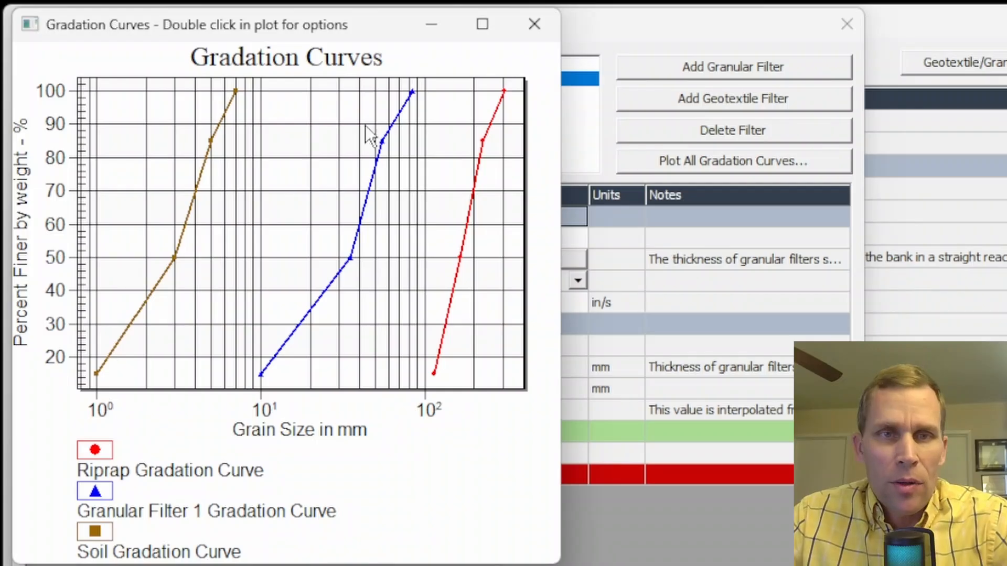
click(534, 24)
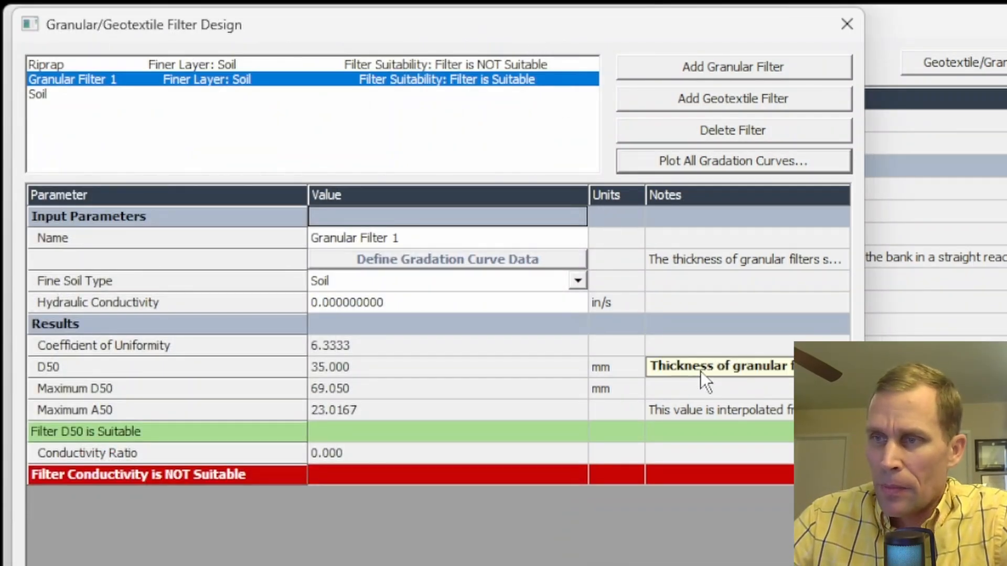
- Set Granular Filter 1's hydraulic conductivity to 0.2 in/s
click(373, 303)
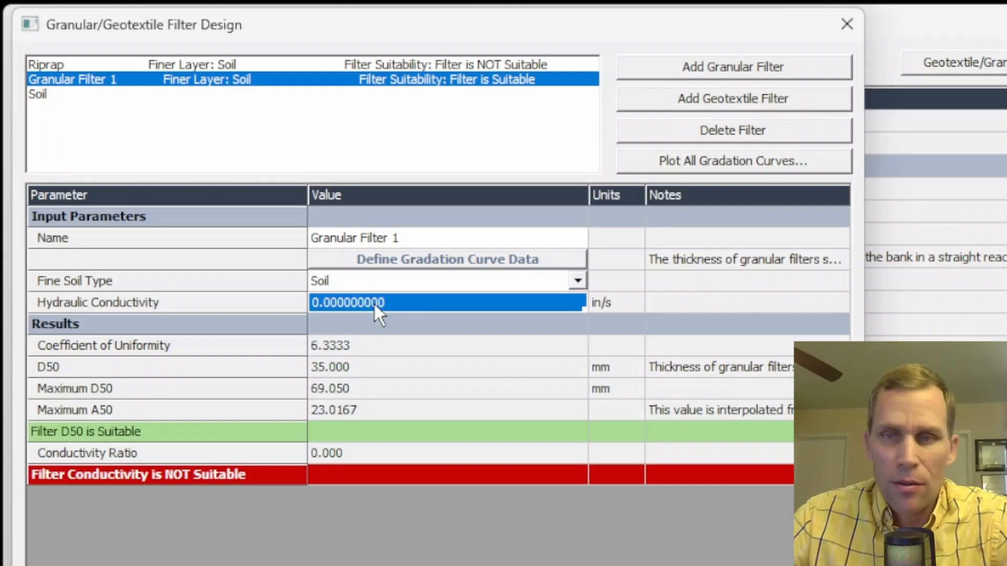
text(0.2)
key(Return)
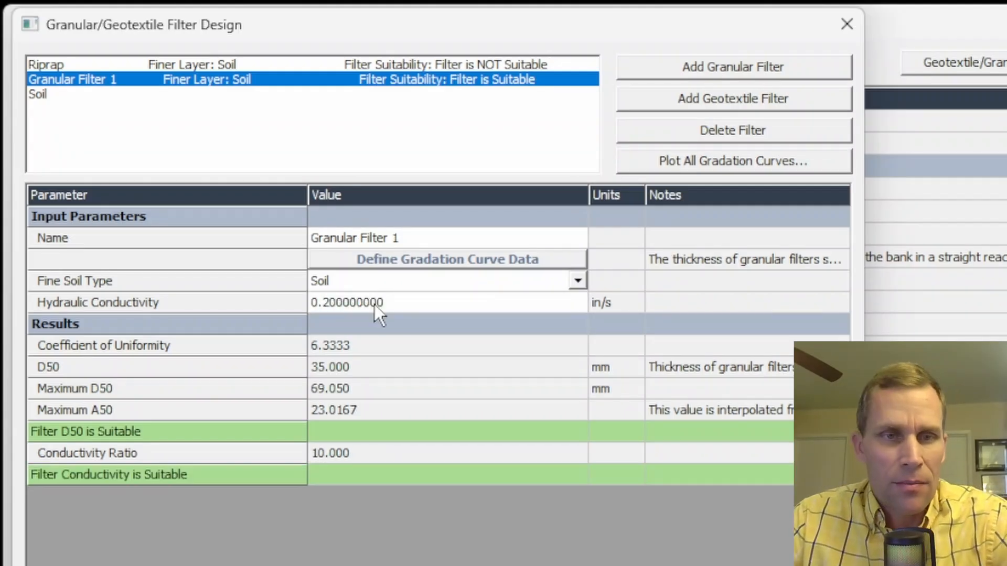
- Confirm the filter's D50 (35 mm vs 69.05 mm max) and conductivity ratio 10 both pass, then show the Soil layer
click(101, 440)
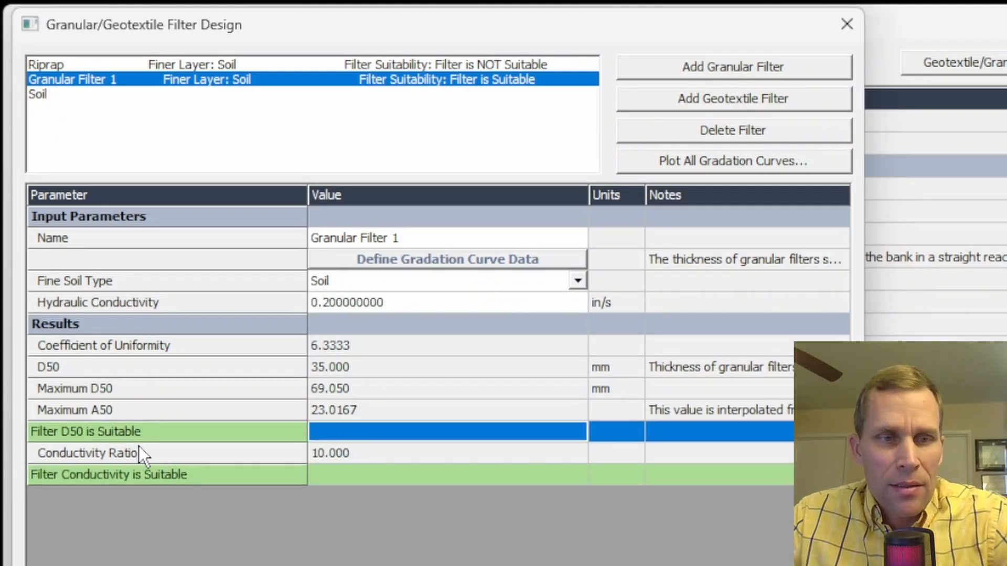
click(168, 476)
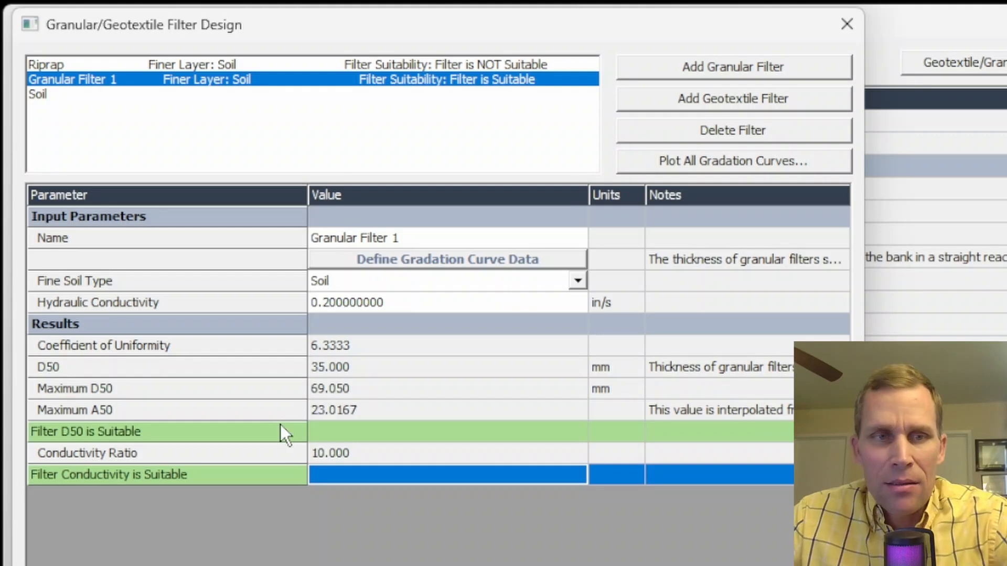
click(347, 282)
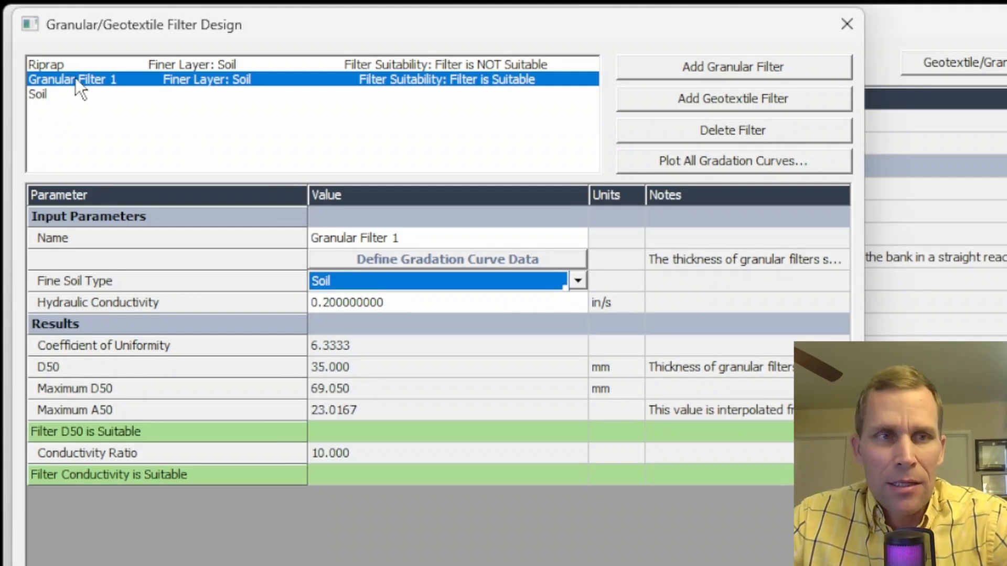
click(38, 92)
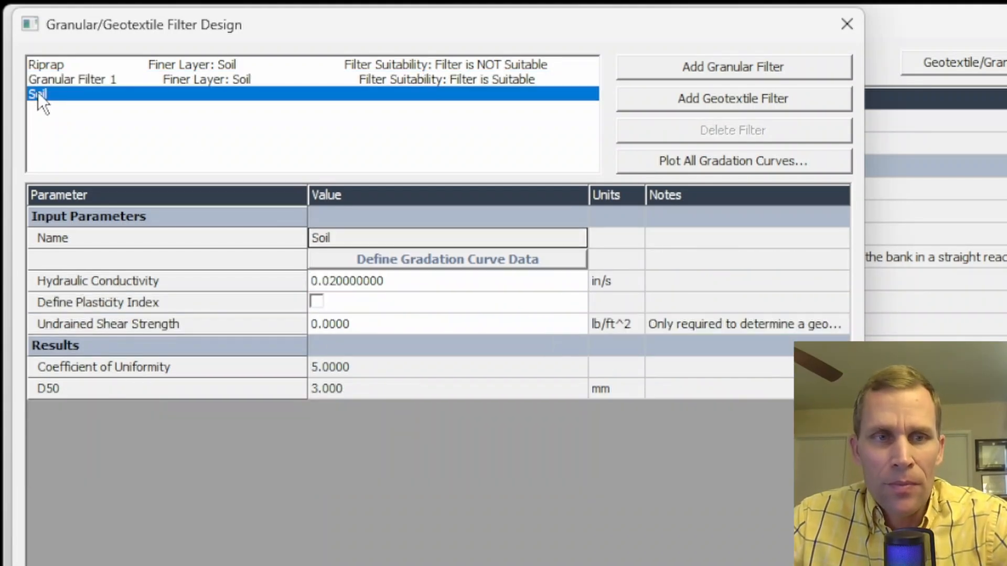
- Make Granular Filter 1 the Riprap's fine soil type, raising its maximum D50 to 369.329 mm
click(53, 66)
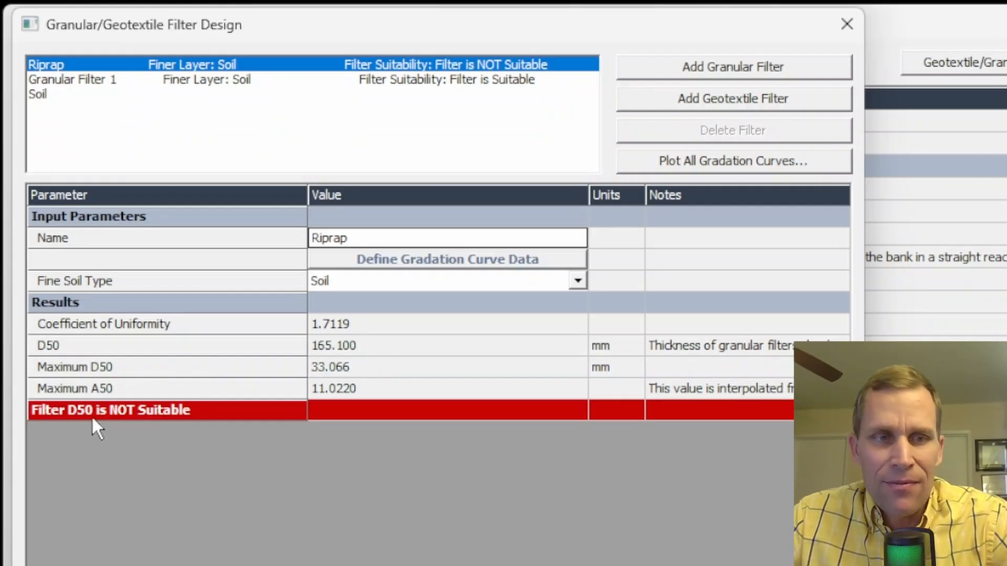
click(72, 278)
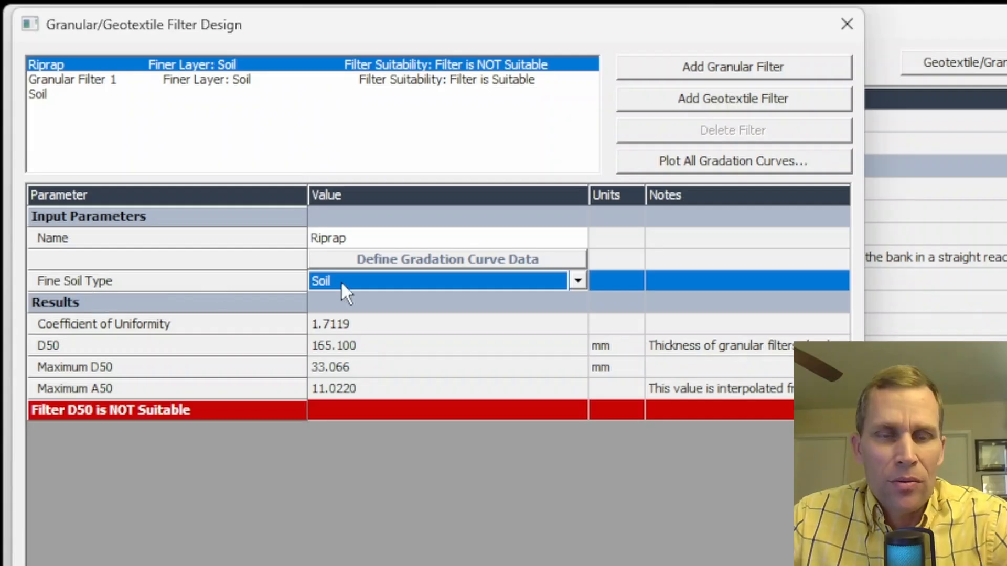
click(578, 282)
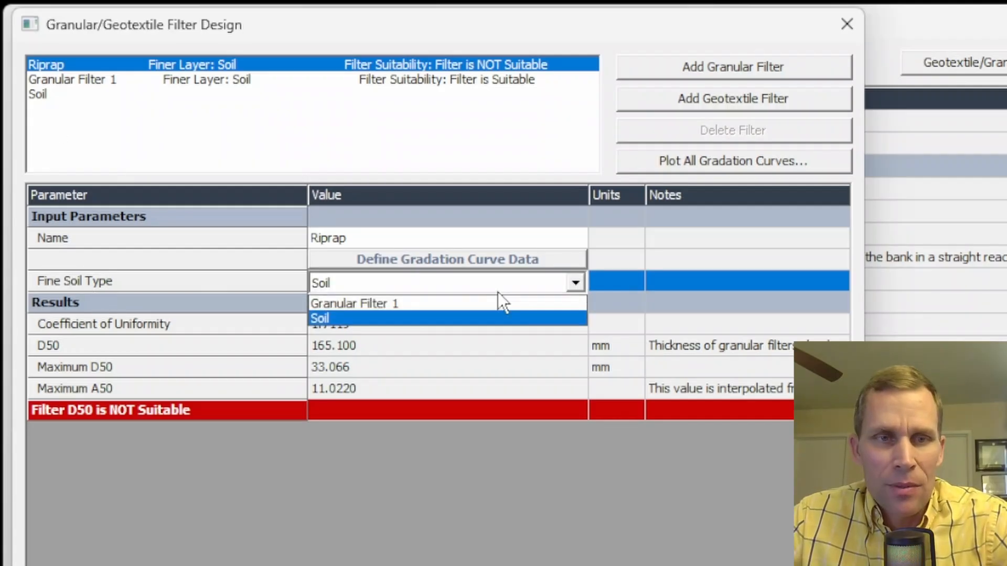
click(377, 303)
click(412, 411)
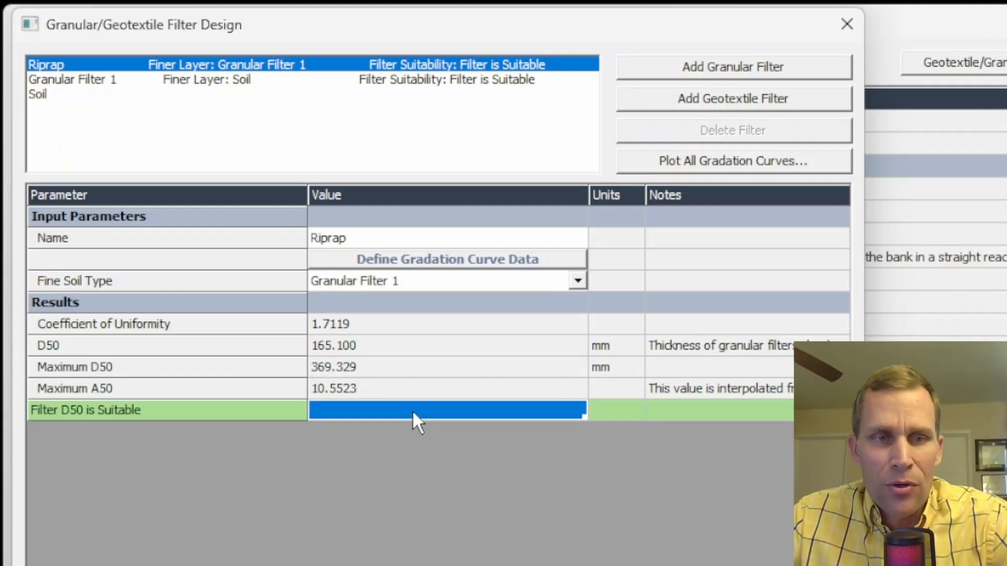
click(87, 407)
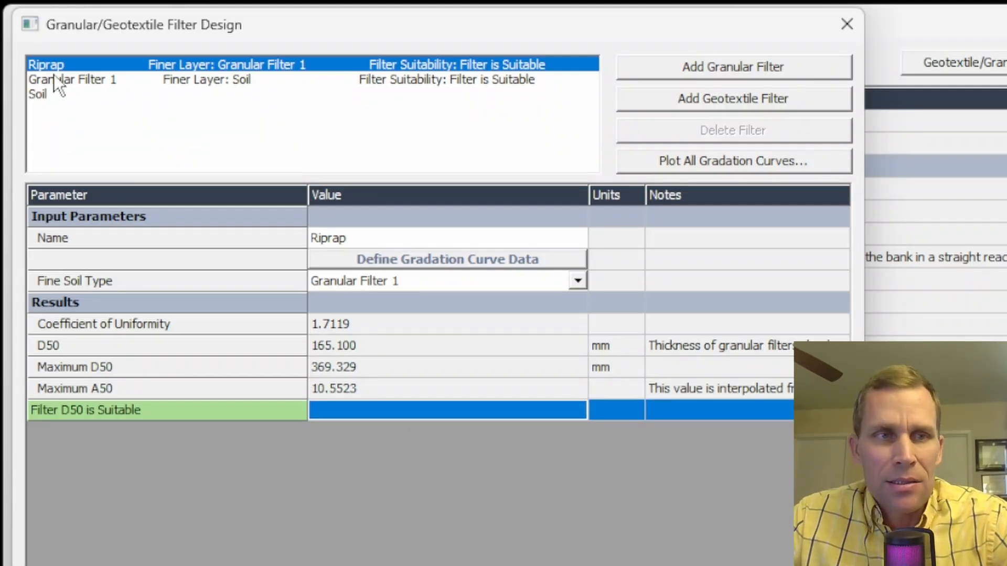
click(79, 80)
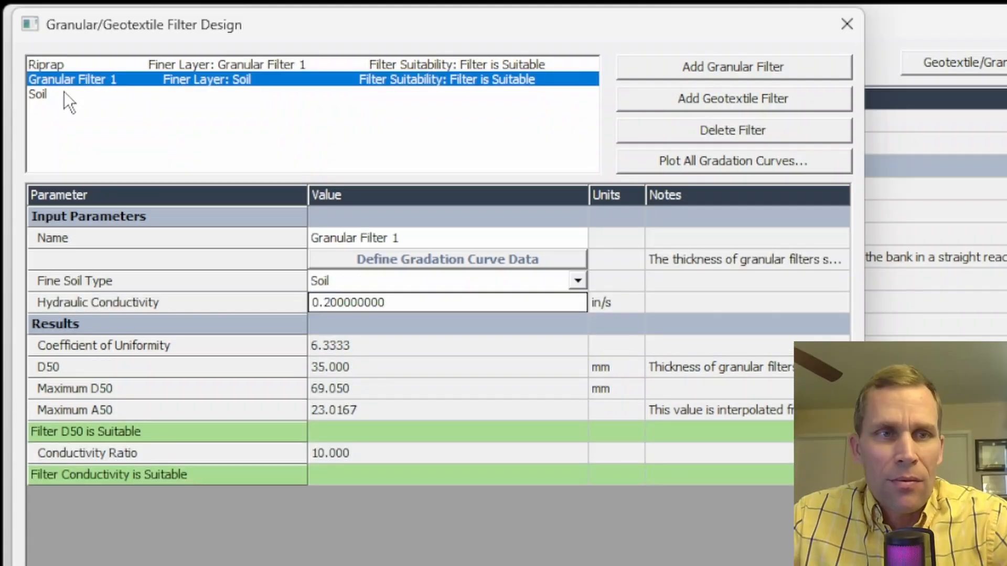
click(64, 92)
click(53, 64)
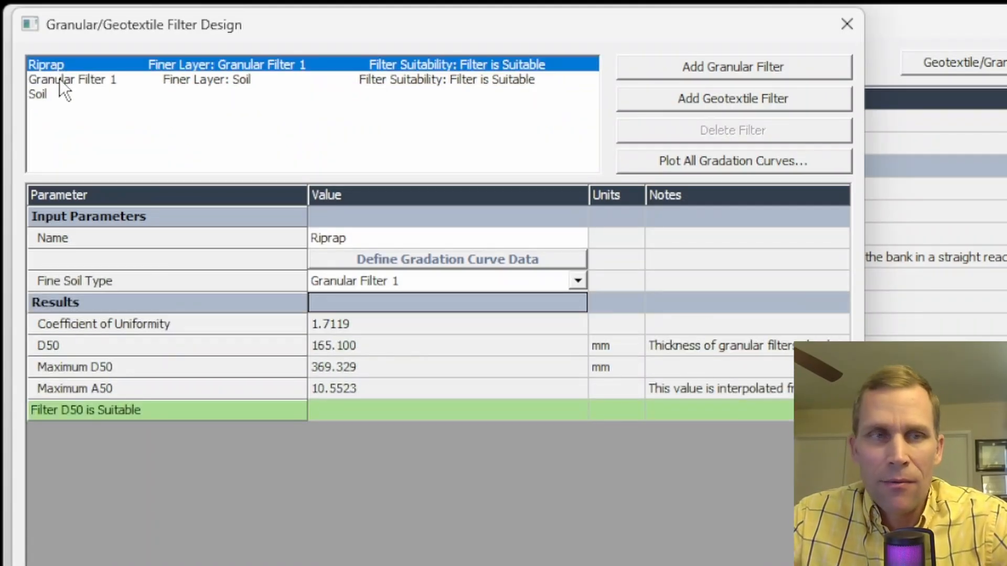
click(59, 78)
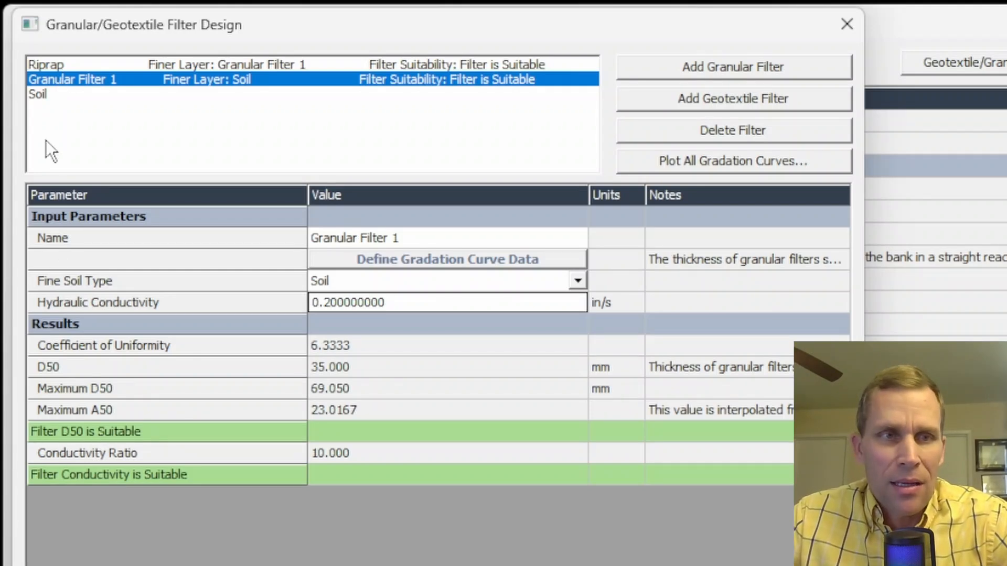
click(38, 94)
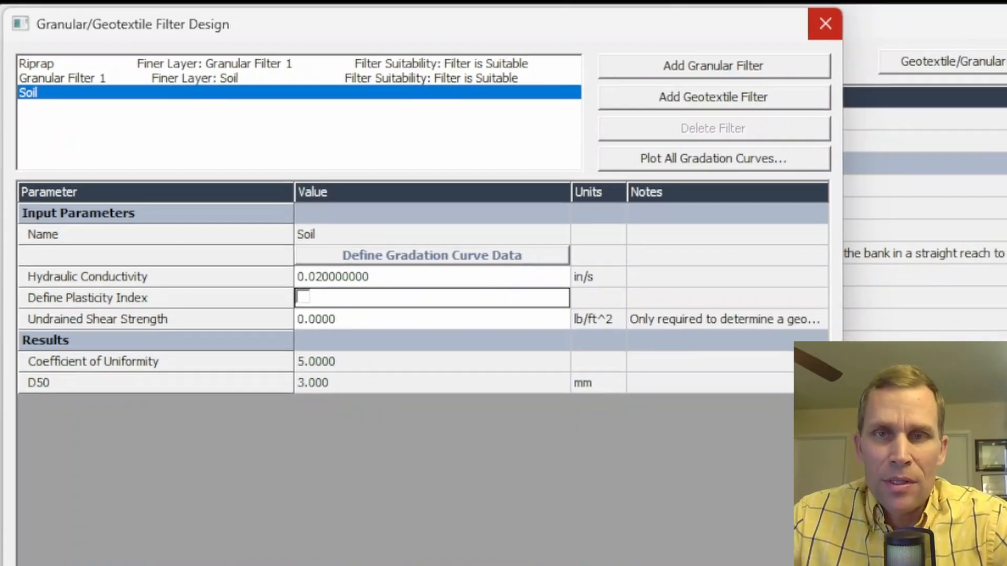
click(847, 24)
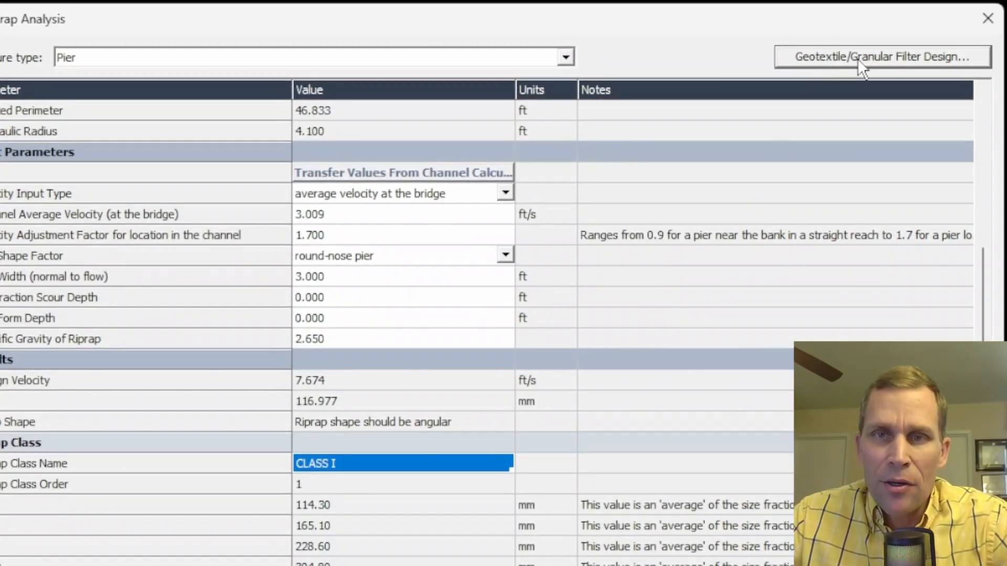
click(855, 58)
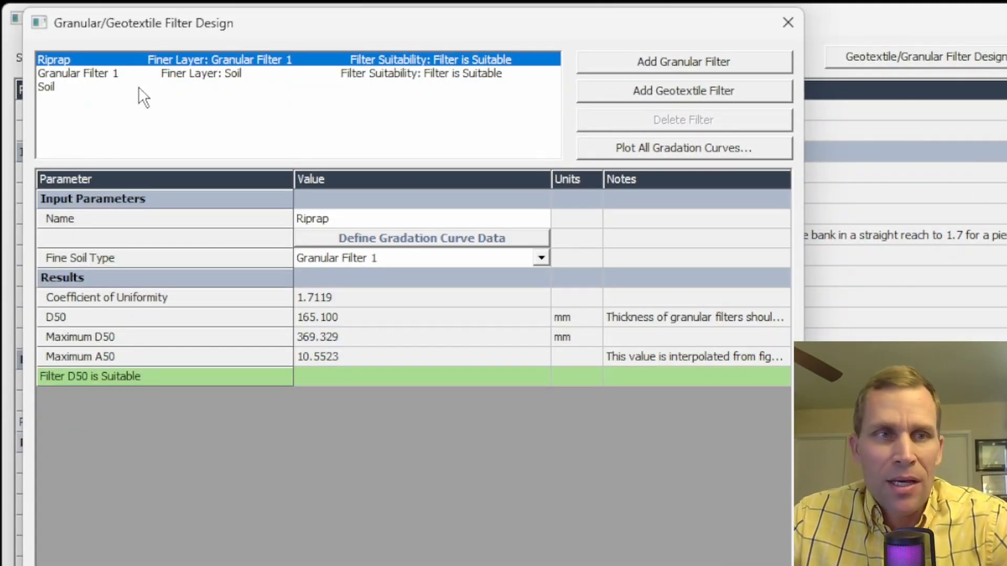
click(105, 102)
click(54, 61)
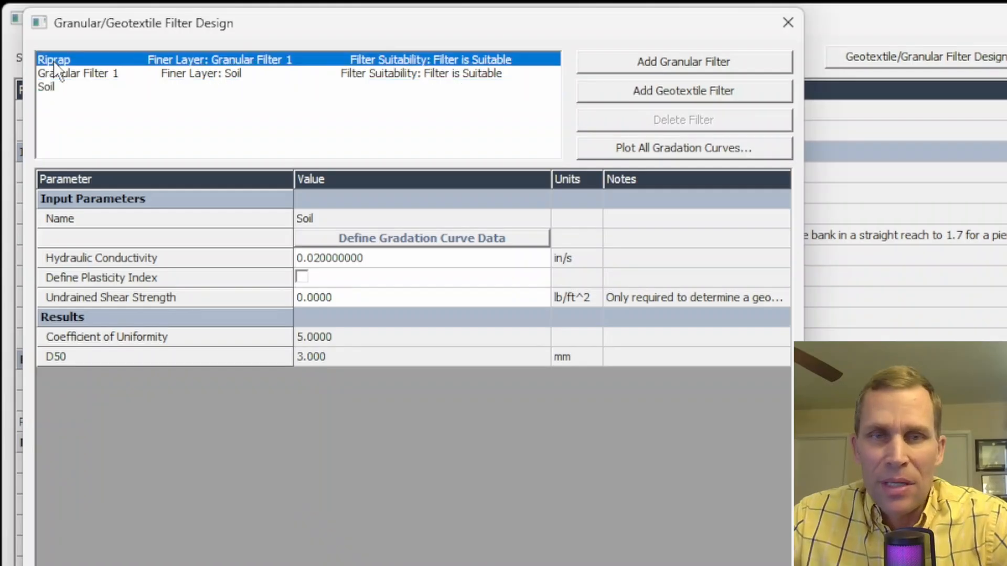
click(77, 75)
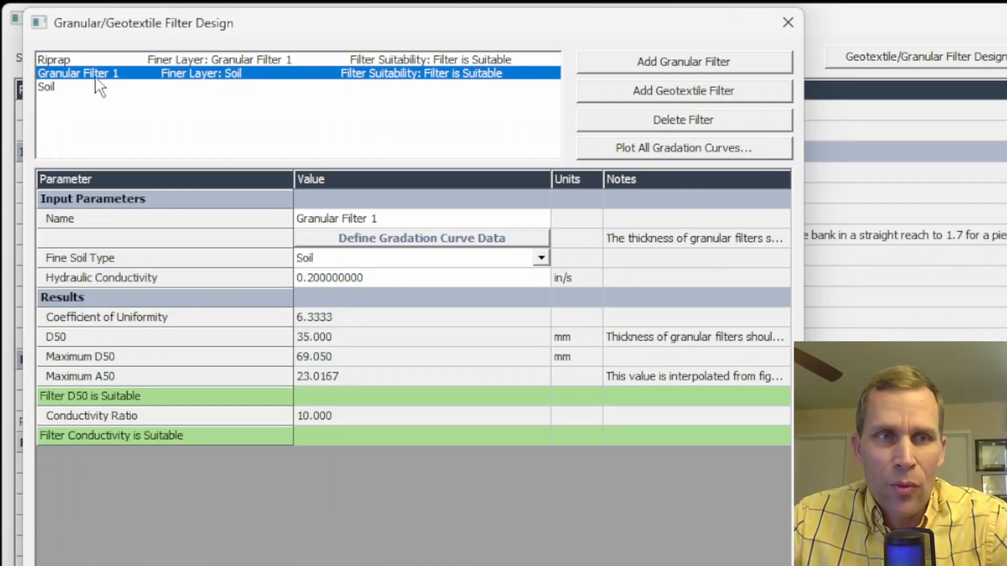